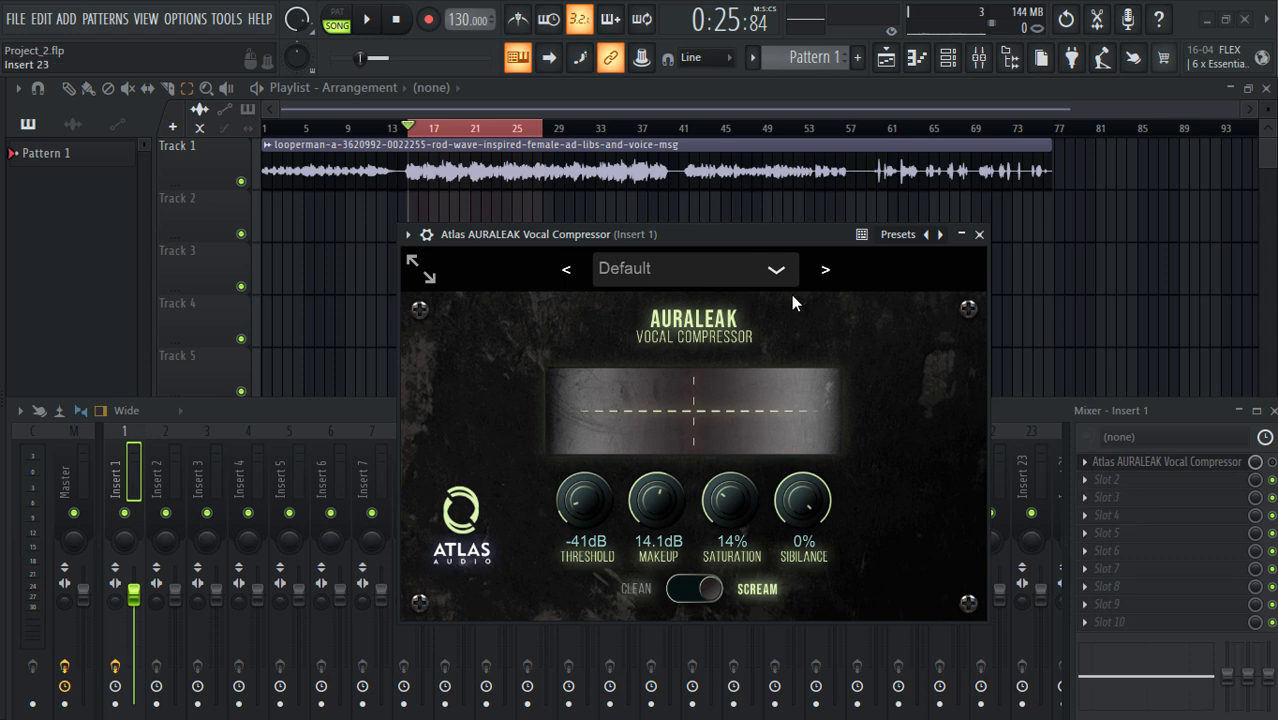
Raise the AURALEAK window slightly, try the Large size, then return it to Medium
drag(752, 240, 743, 207)
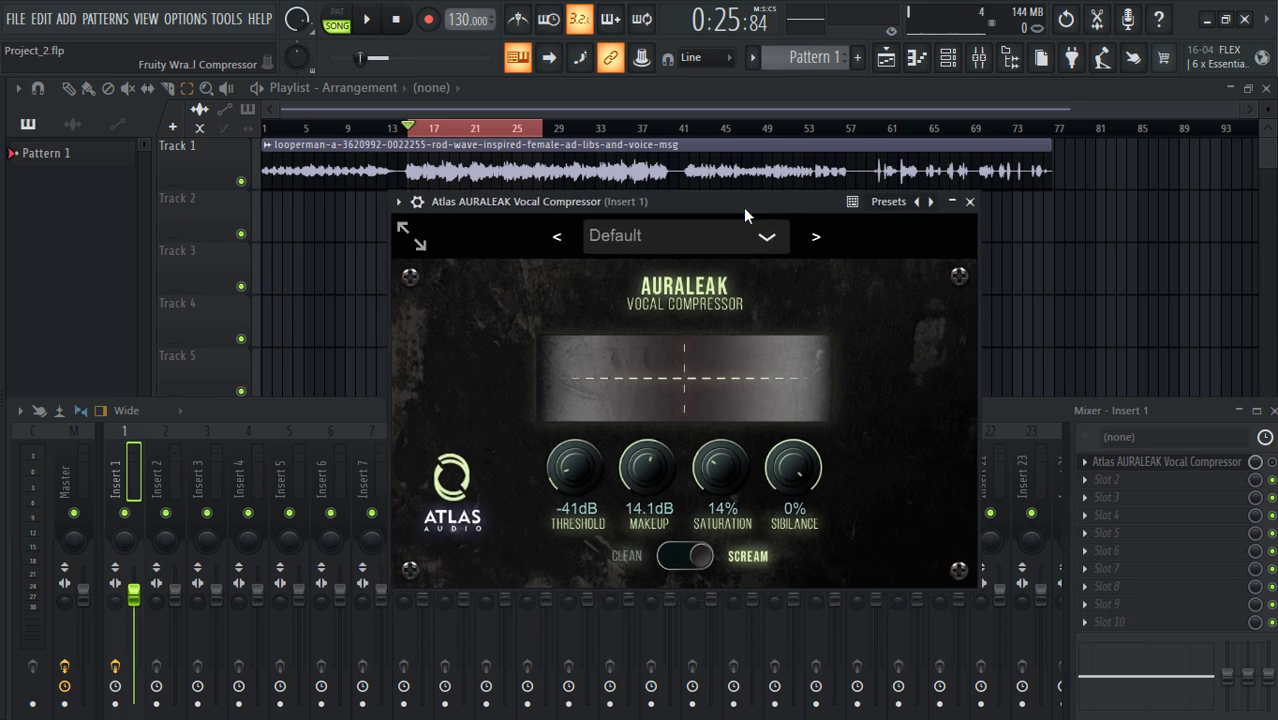
click(402, 233)
click(449, 287)
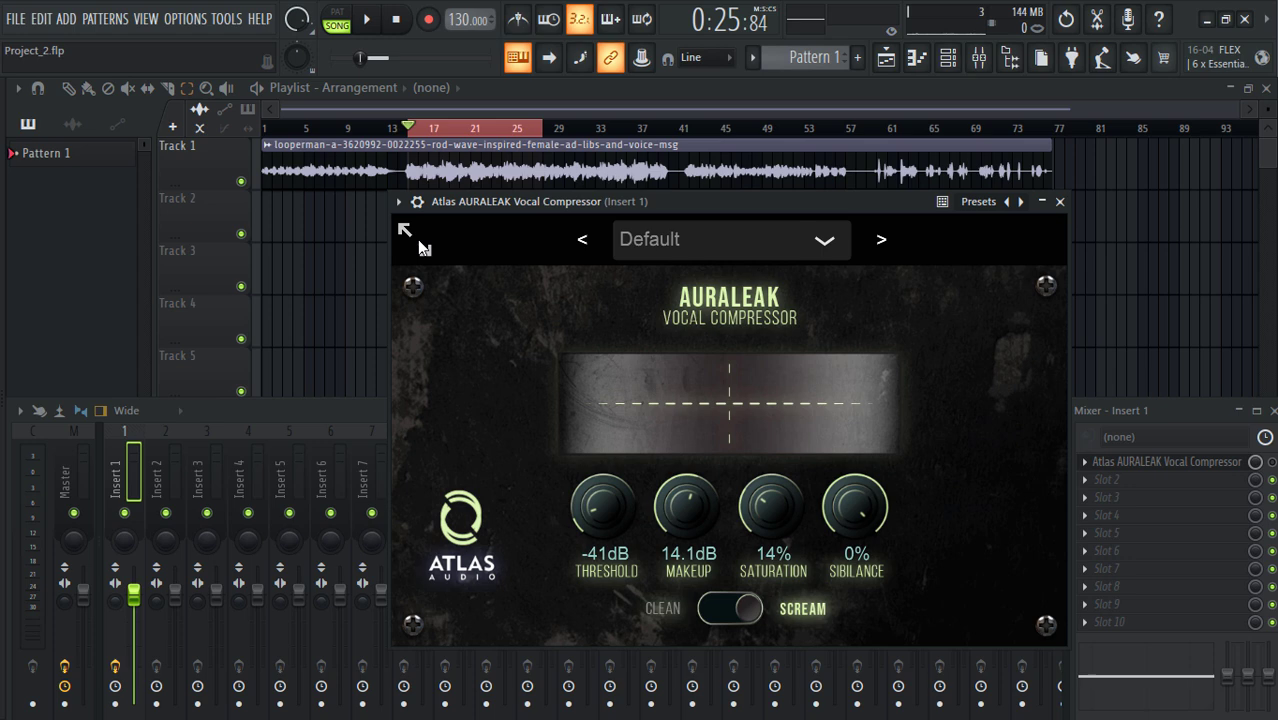
click(405, 231)
click(460, 271)
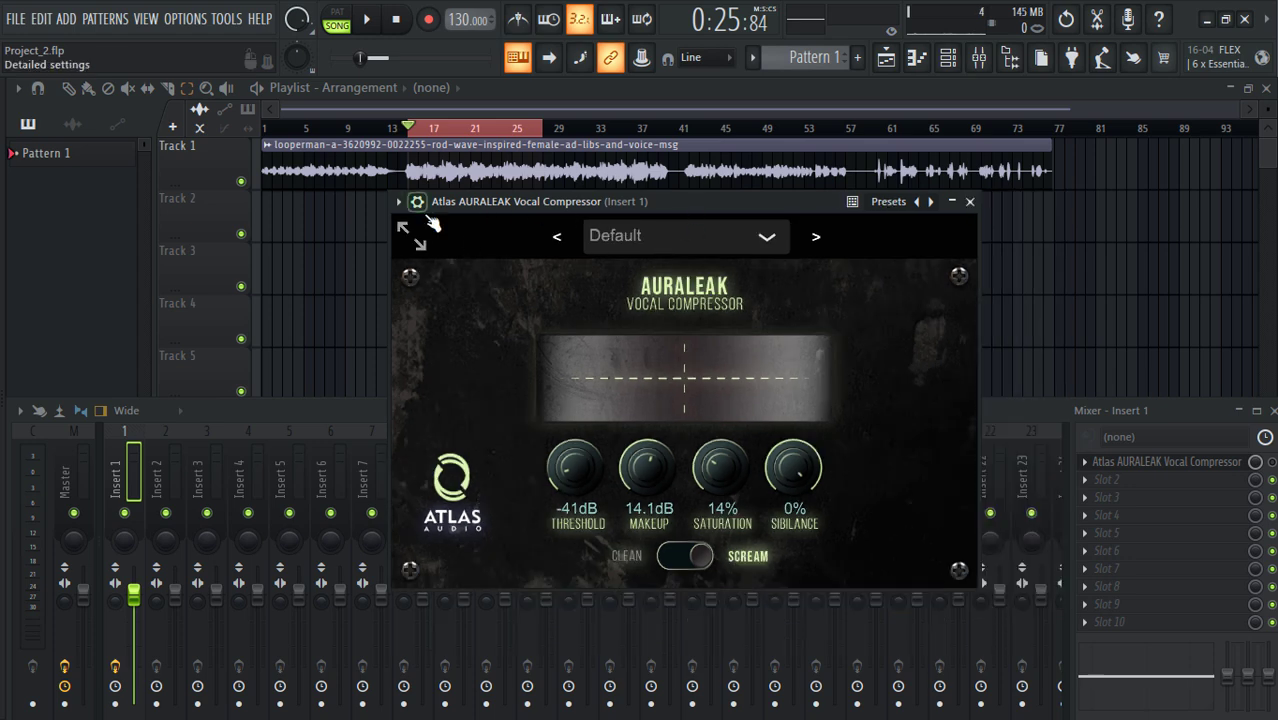
click(421, 232)
click(445, 263)
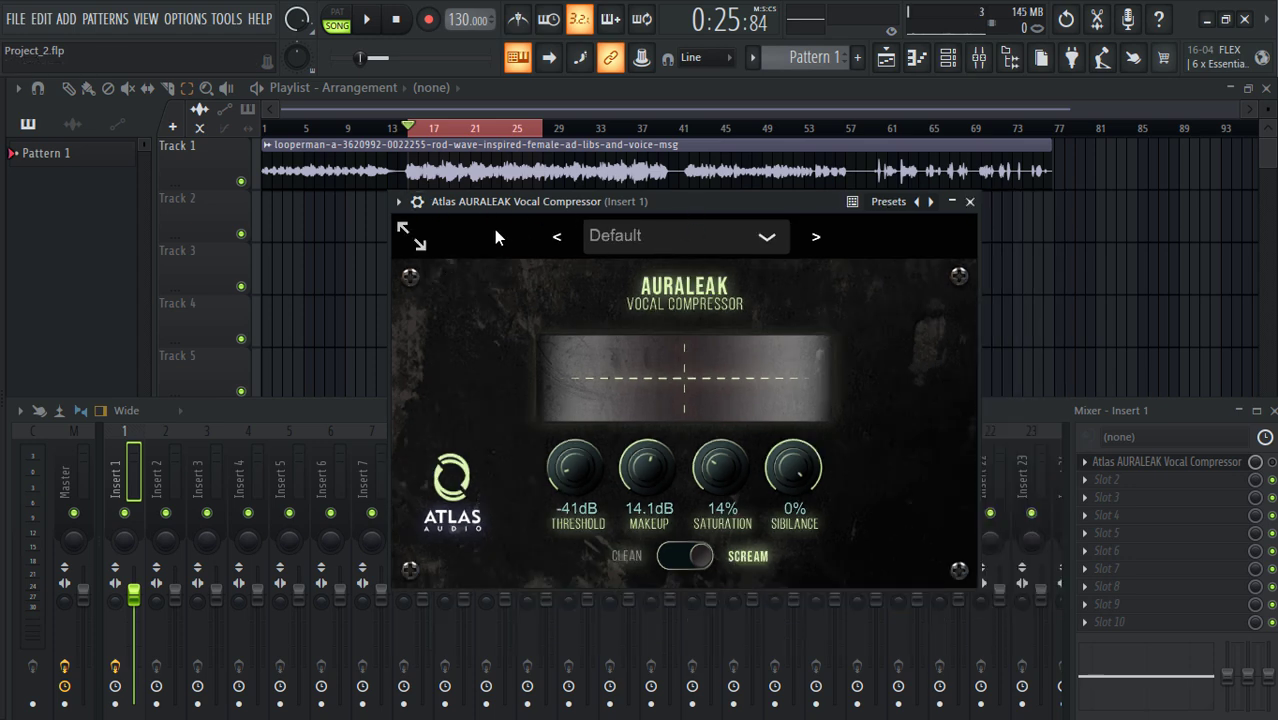
click(616, 236)
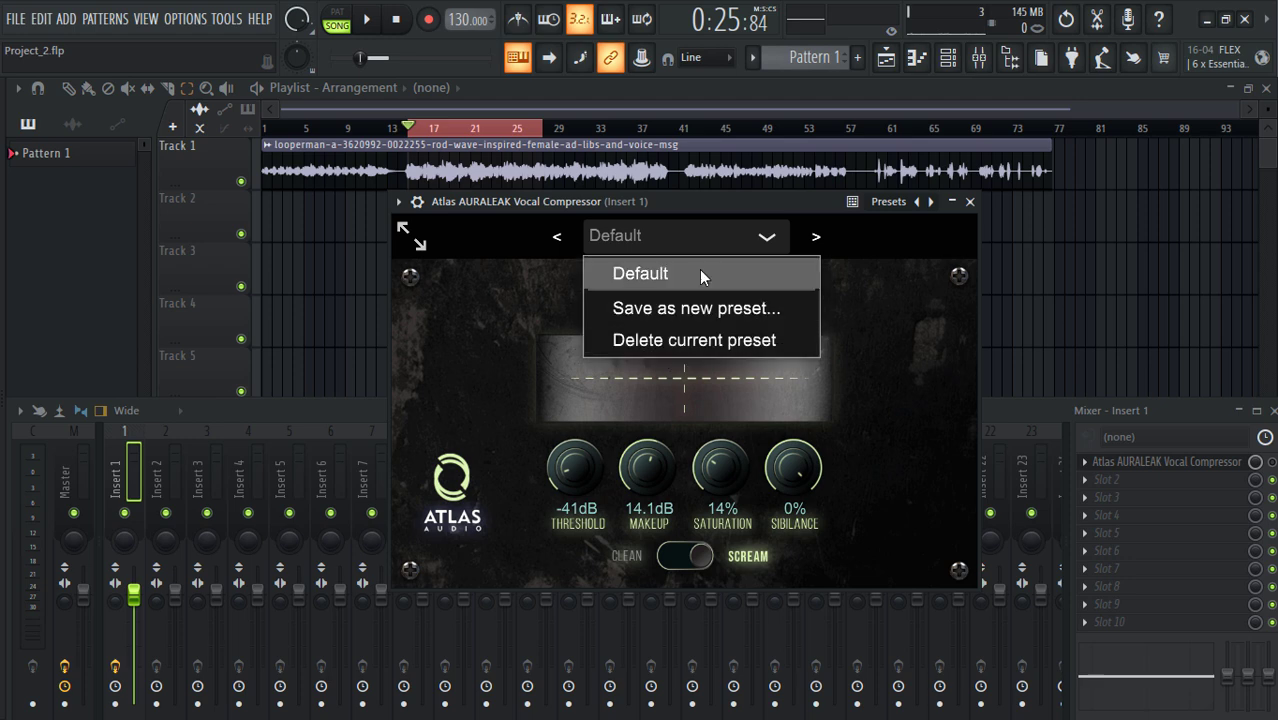
click(869, 289)
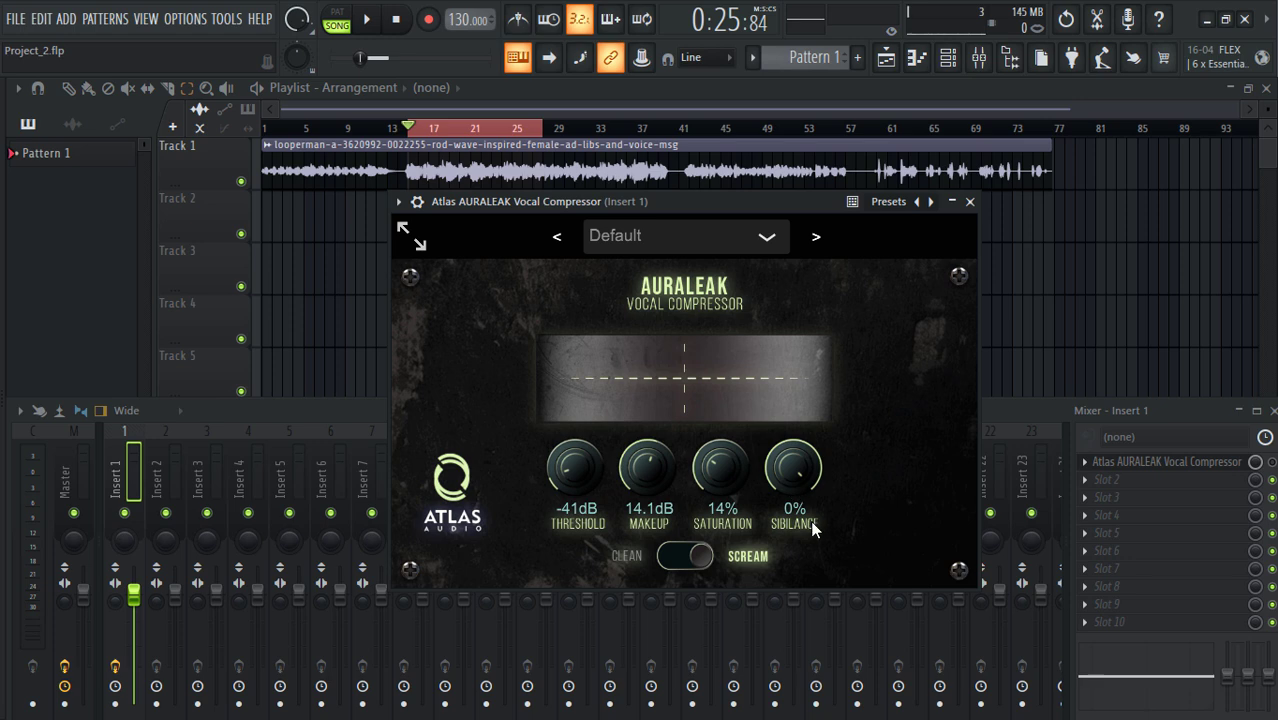
click(694, 557)
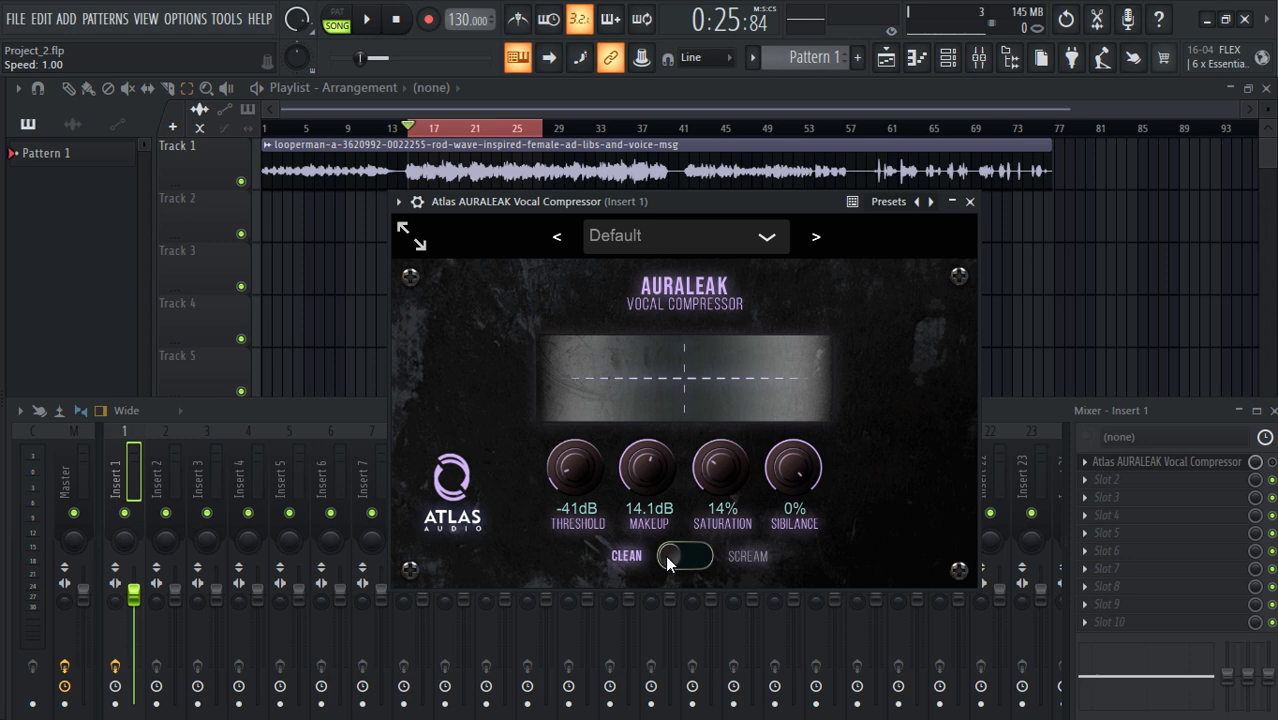
click(672, 557)
click(688, 558)
click(671, 558)
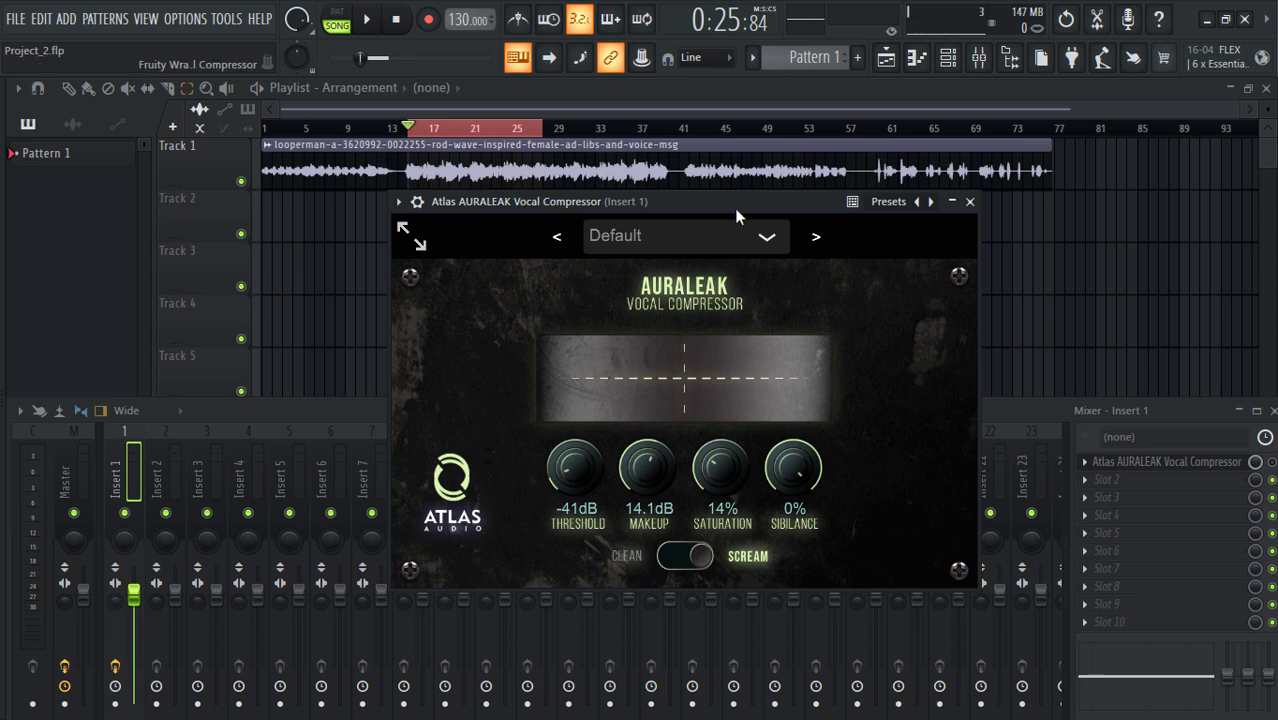
Play and stop the vocal through AURALEAK, then restart playback with the plugin in front
drag(734, 208, 733, 241)
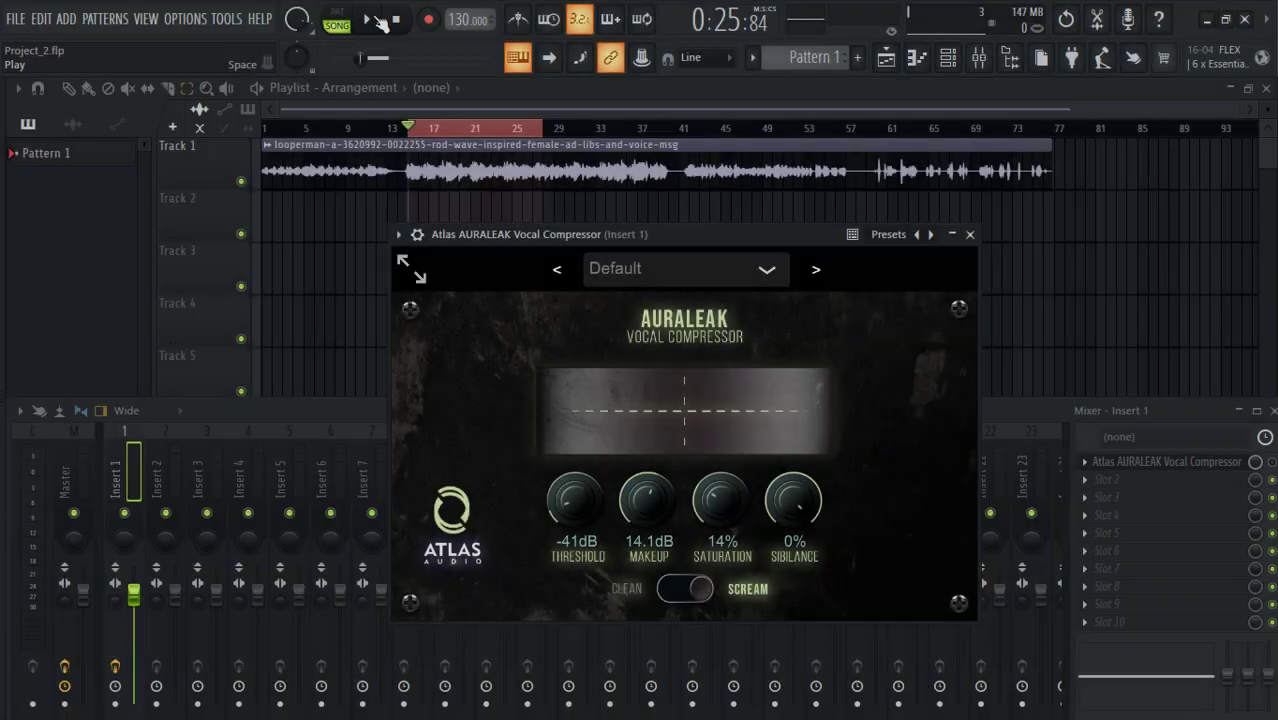
click(370, 19)
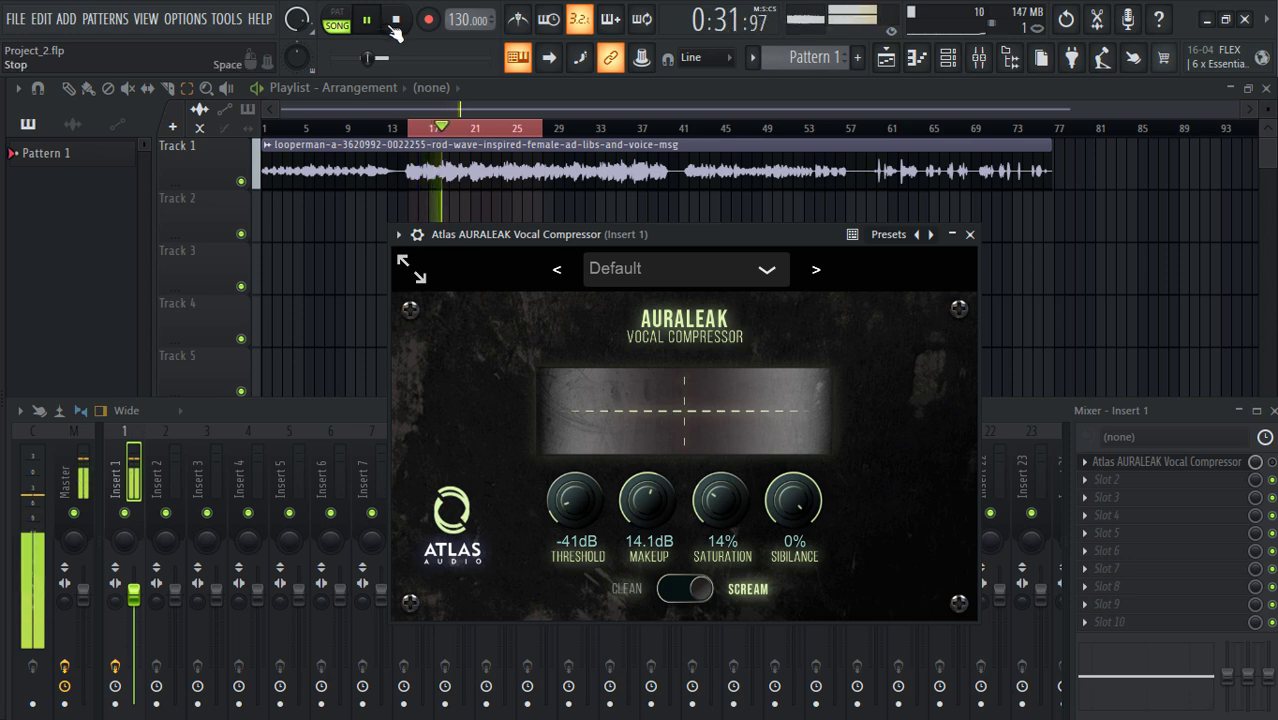
click(397, 28)
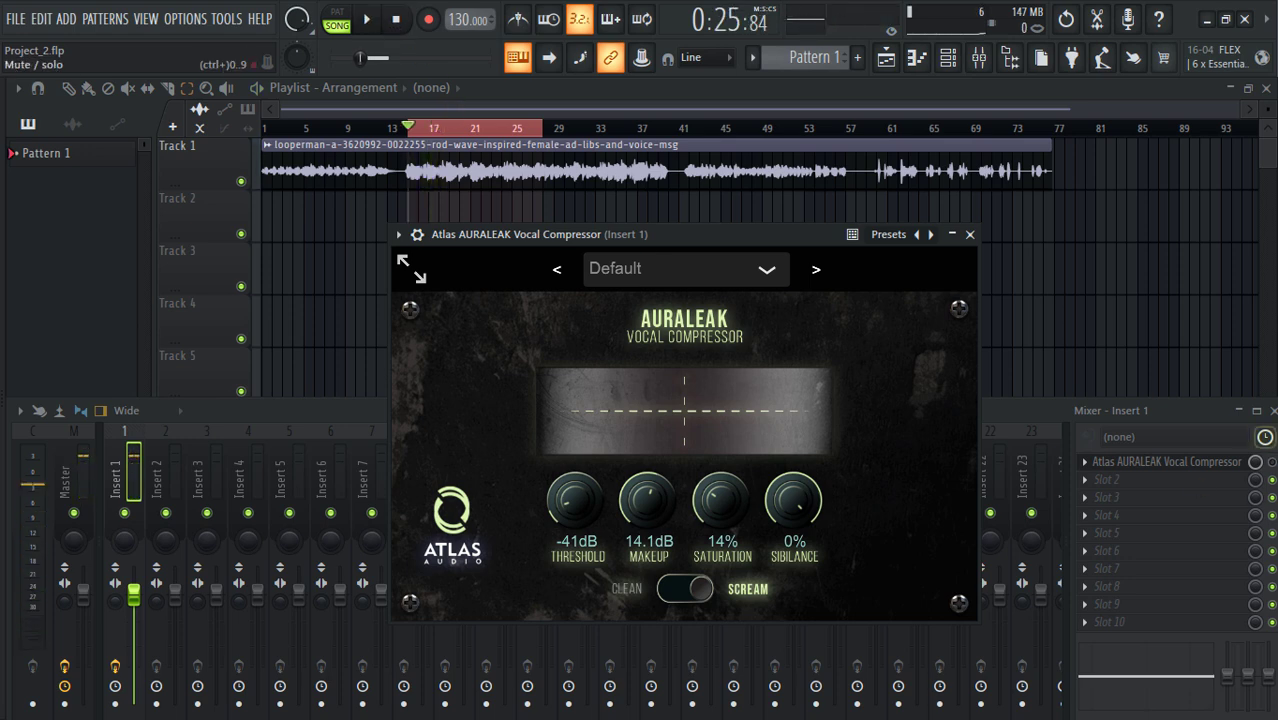
key(F9)
click(690, 254)
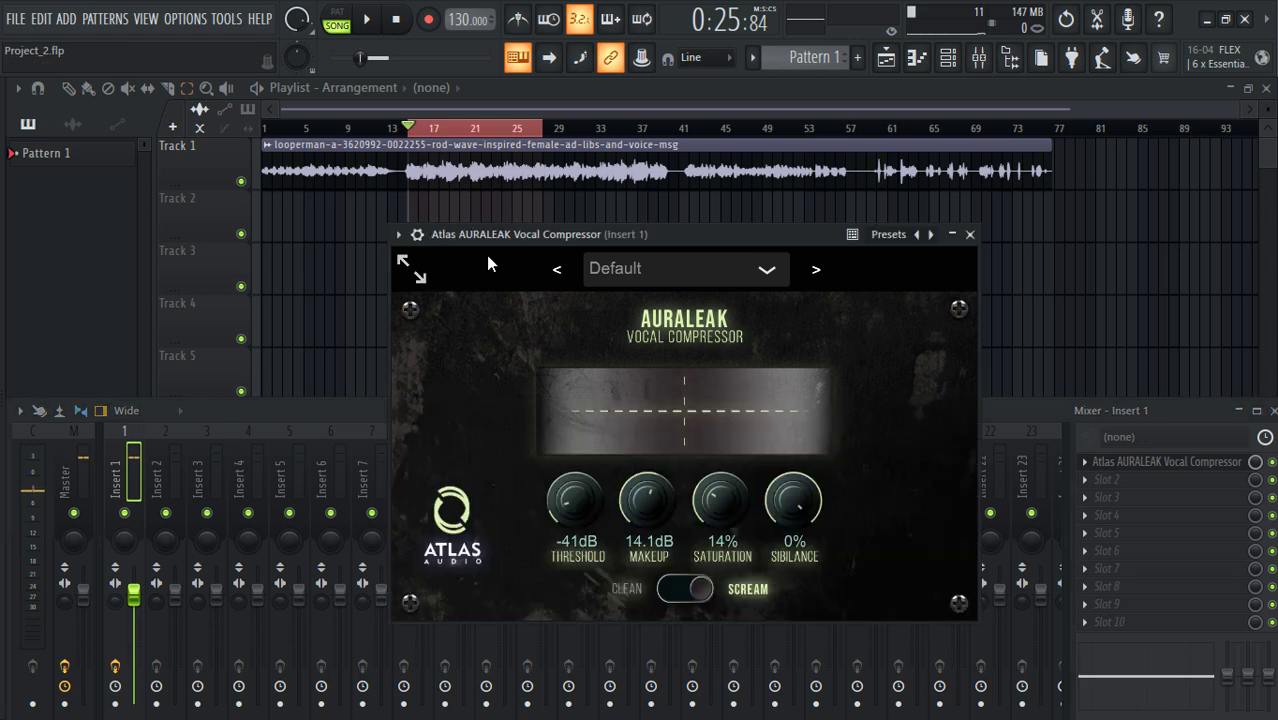
click(370, 21)
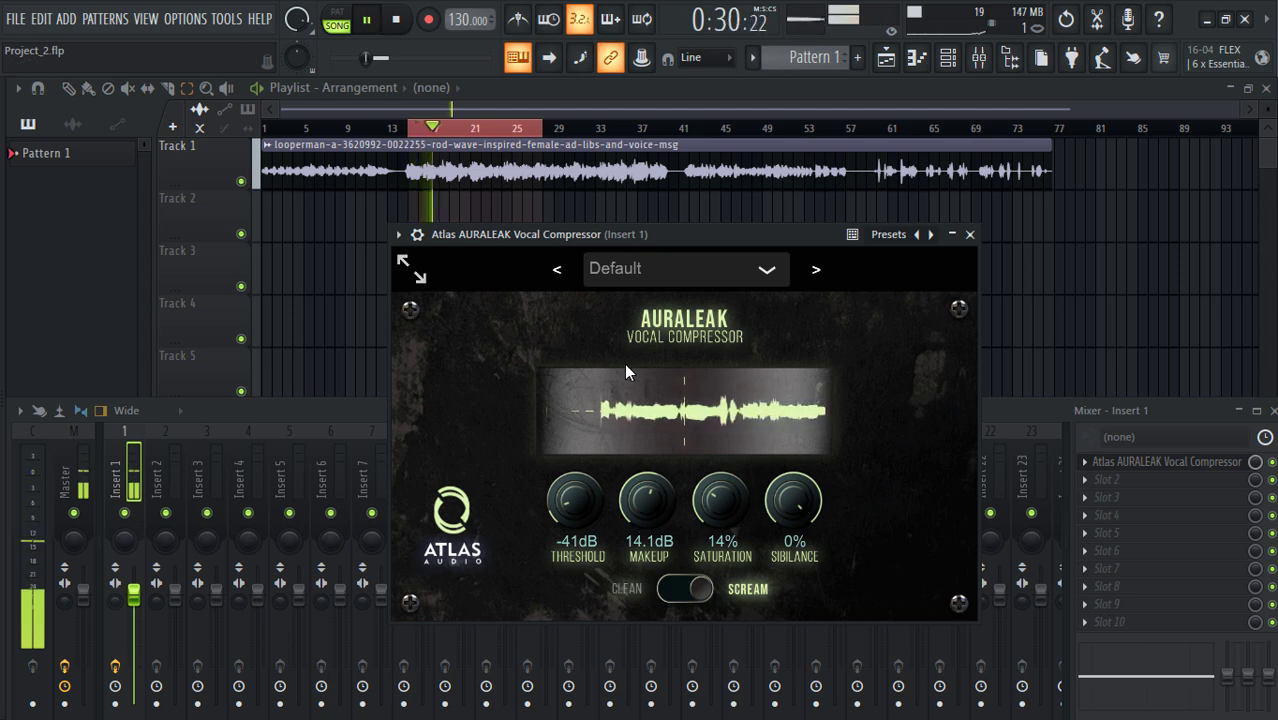
Sweep the sibilance knob and raise saturation to 9% while the vocal plays
drag(793, 500, 741, 322)
scroll(575, 500, up, 7)
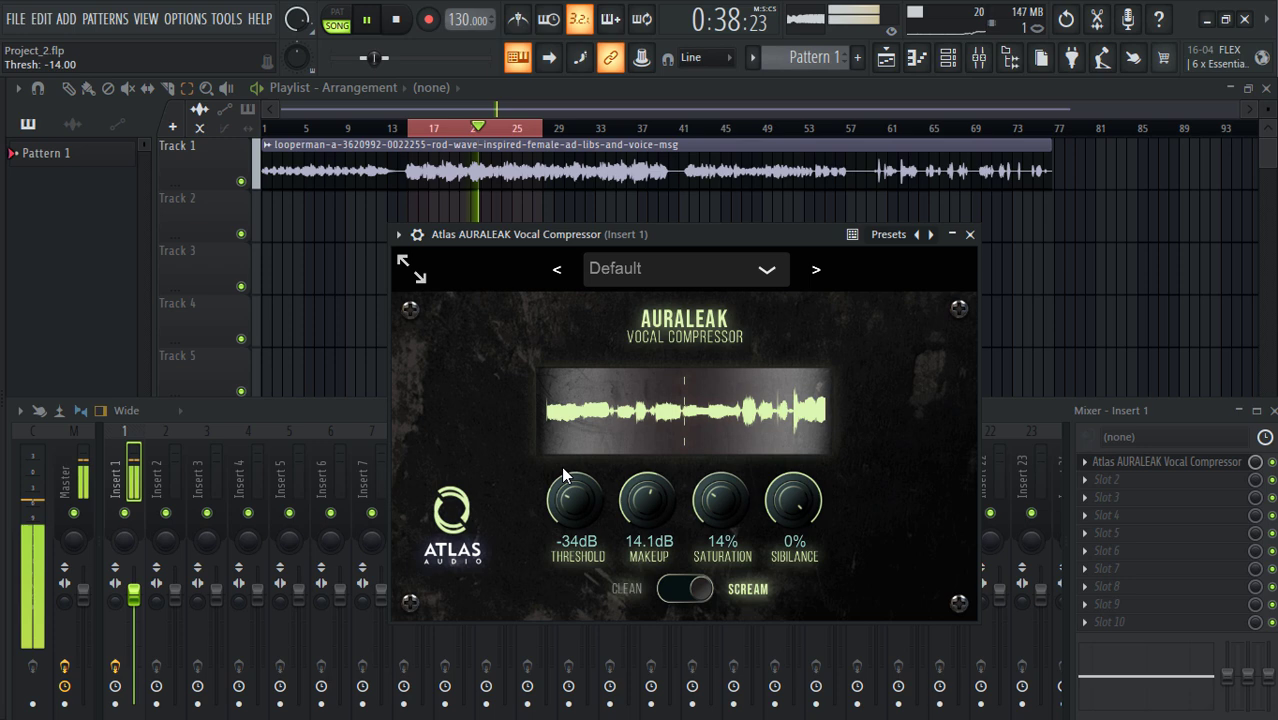
scroll(640, 502, up, 5)
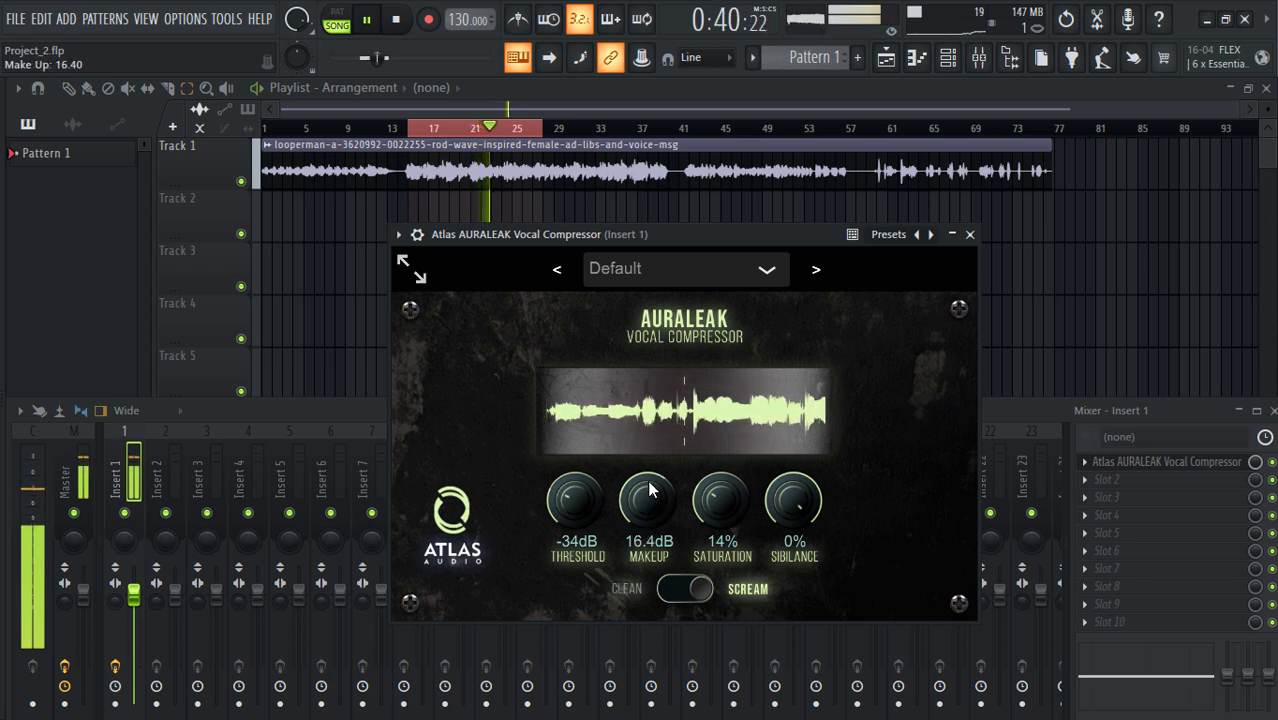
drag(716, 513, 701, 594)
scroll(648, 505, down, 6)
scroll(575, 505, down, 2)
Lower makeup gain to 5.0dB and raise the threshold to -20dB
drag(645, 505, 635, 548)
drag(575, 500, 559, 421)
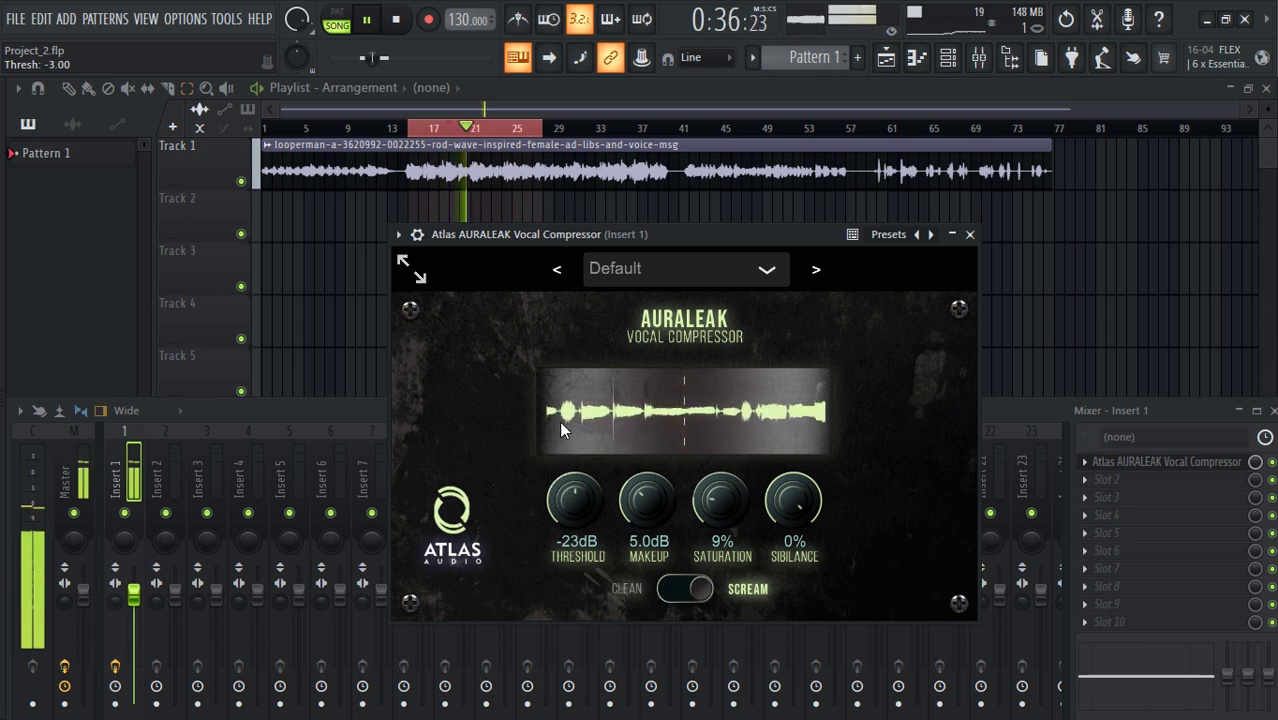
mouse_move(590, 504)
mouse_down()
mouse_move(571, 415)
mouse_move(577, 485)
mouse_up()
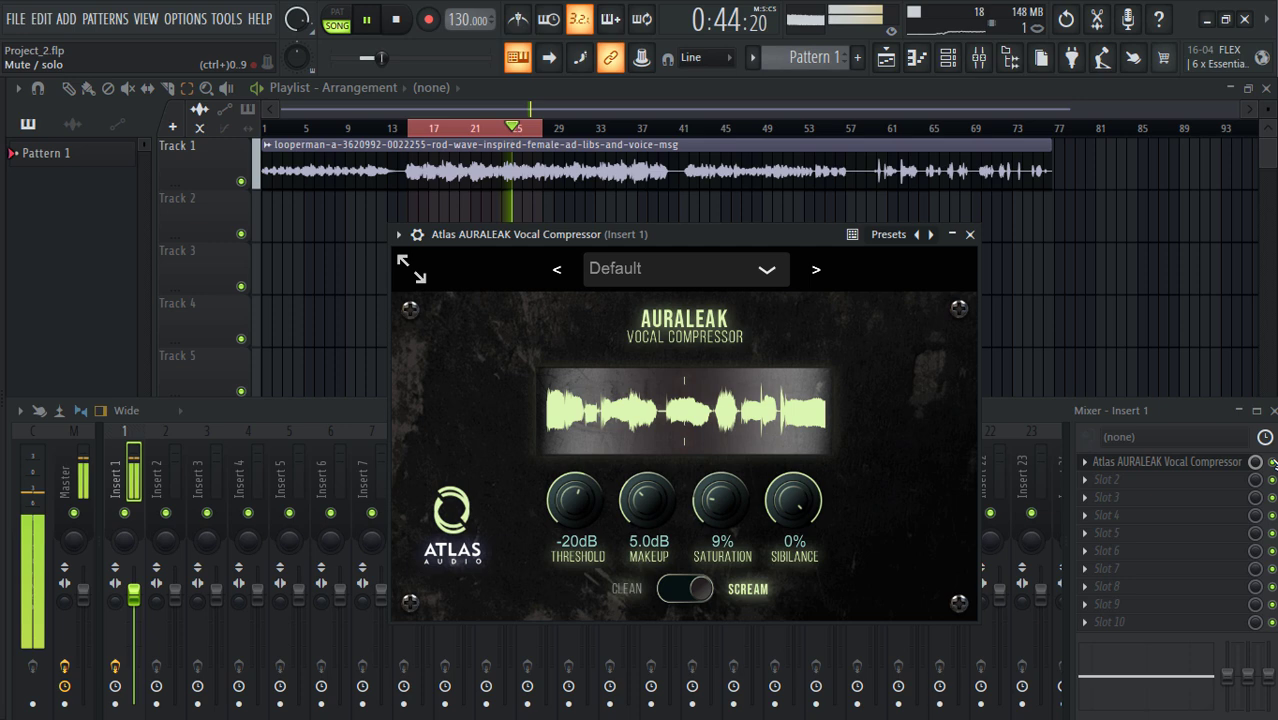
Bring AURALEAK back to the front and flip it to Clean mode
click(1272, 463)
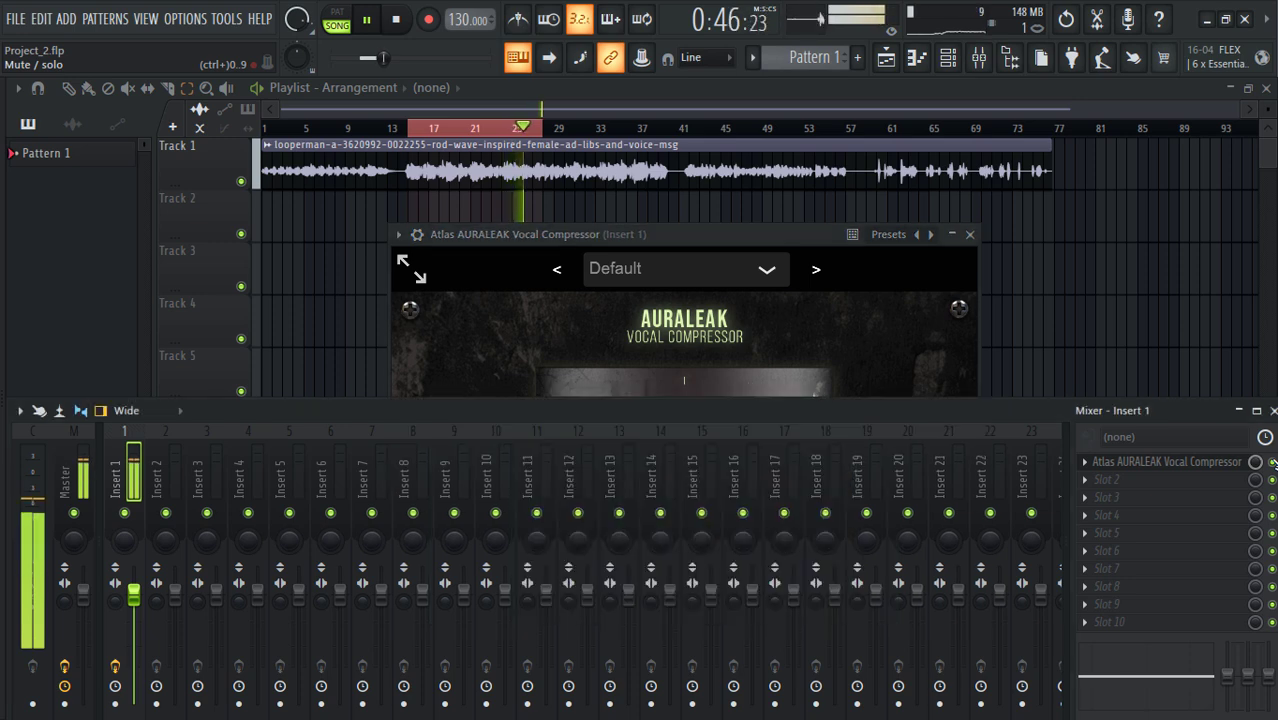
click(788, 335)
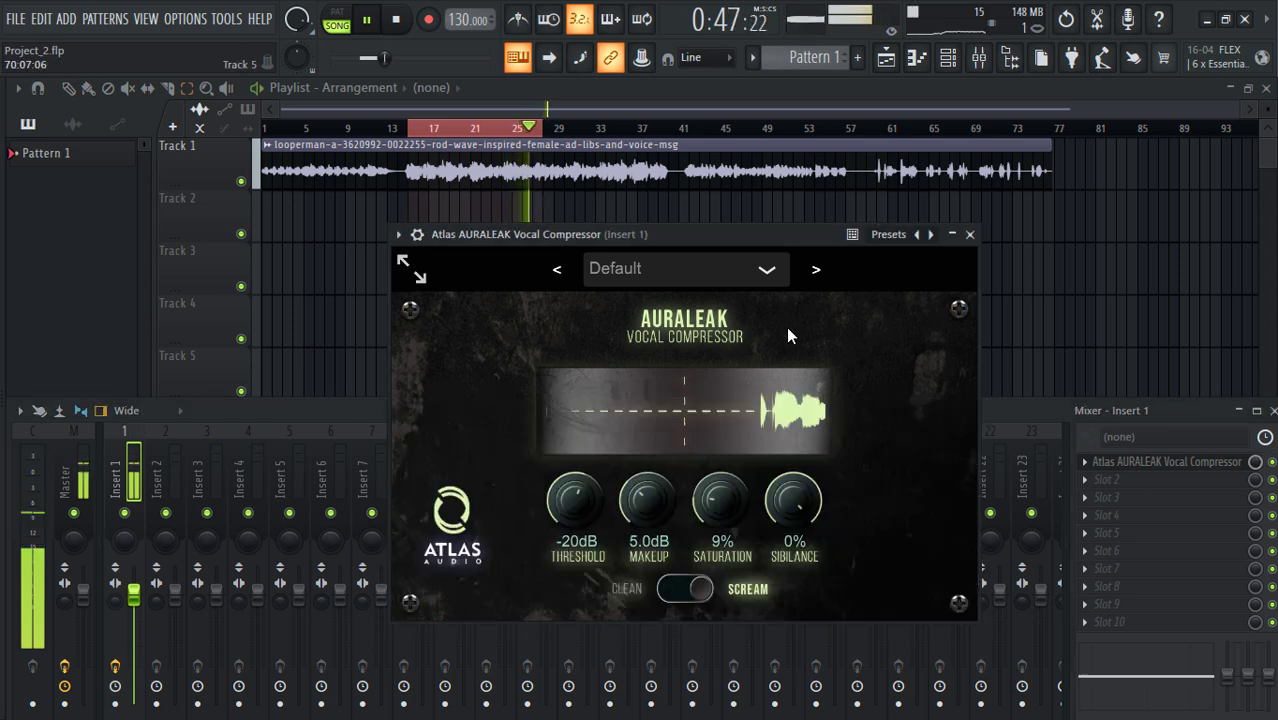
click(700, 589)
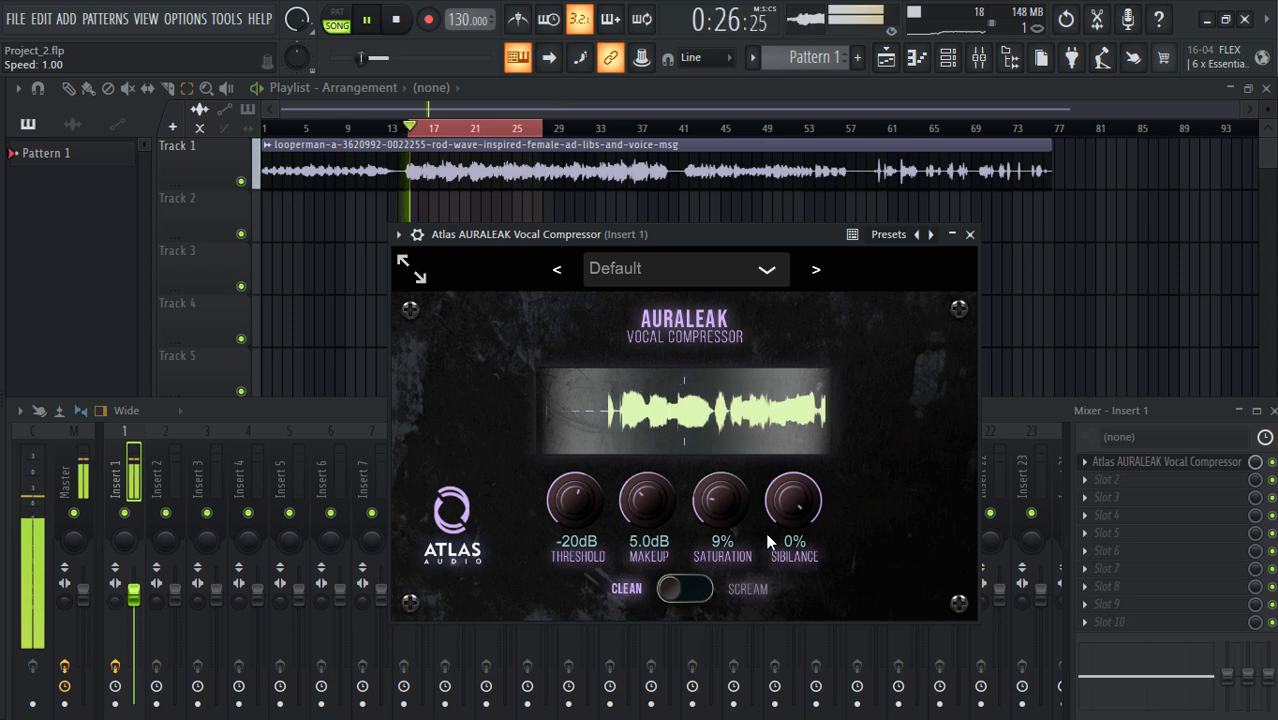
Reset sibilance to 0%, raise saturation to 12% and lower threshold to -23dB
scroll(776, 523, down, 10)
drag(776, 523, 751, 222)
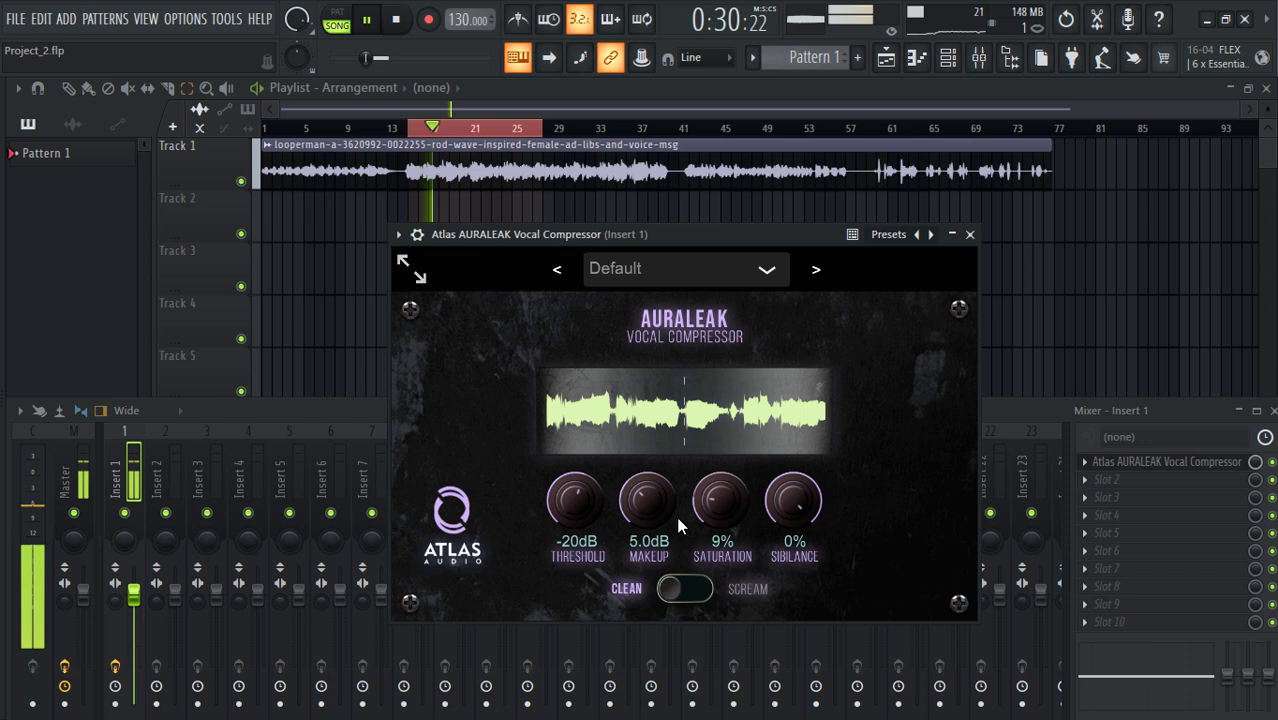
drag(719, 500, 716, 496)
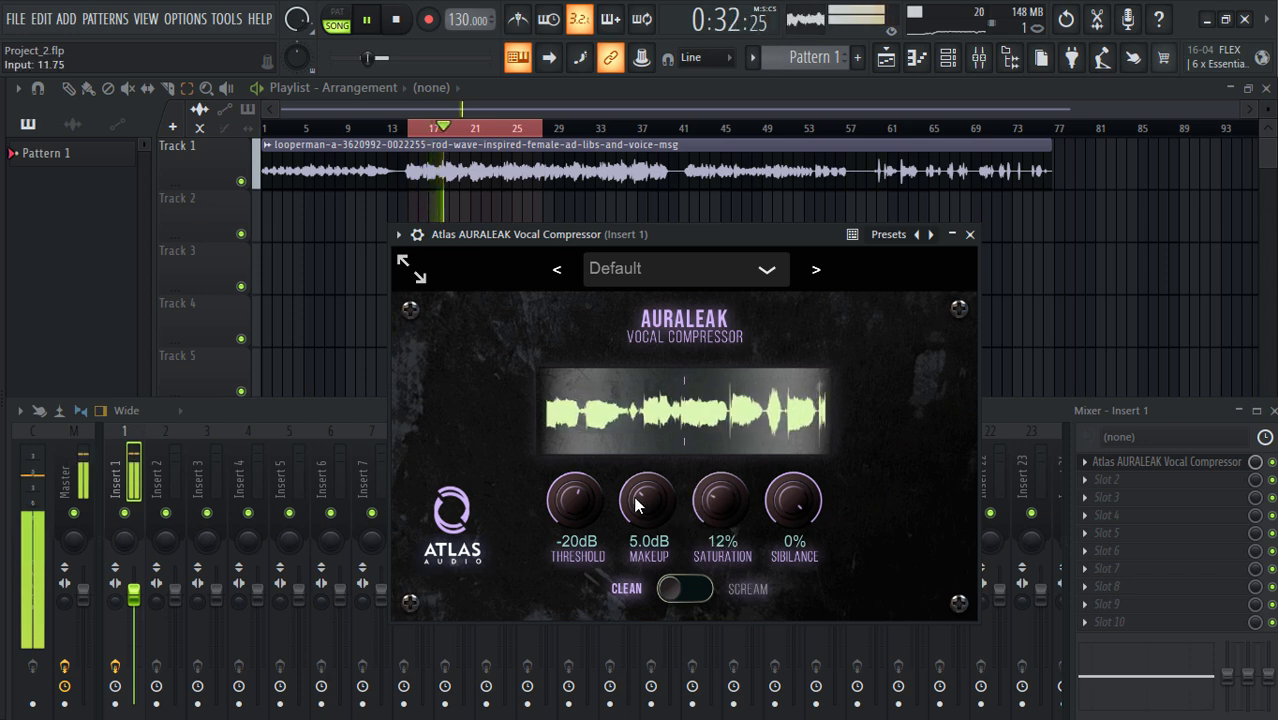
mouse_move(566, 500)
mouse_down()
mouse_move(563, 529)
mouse_move(568, 497)
mouse_up()
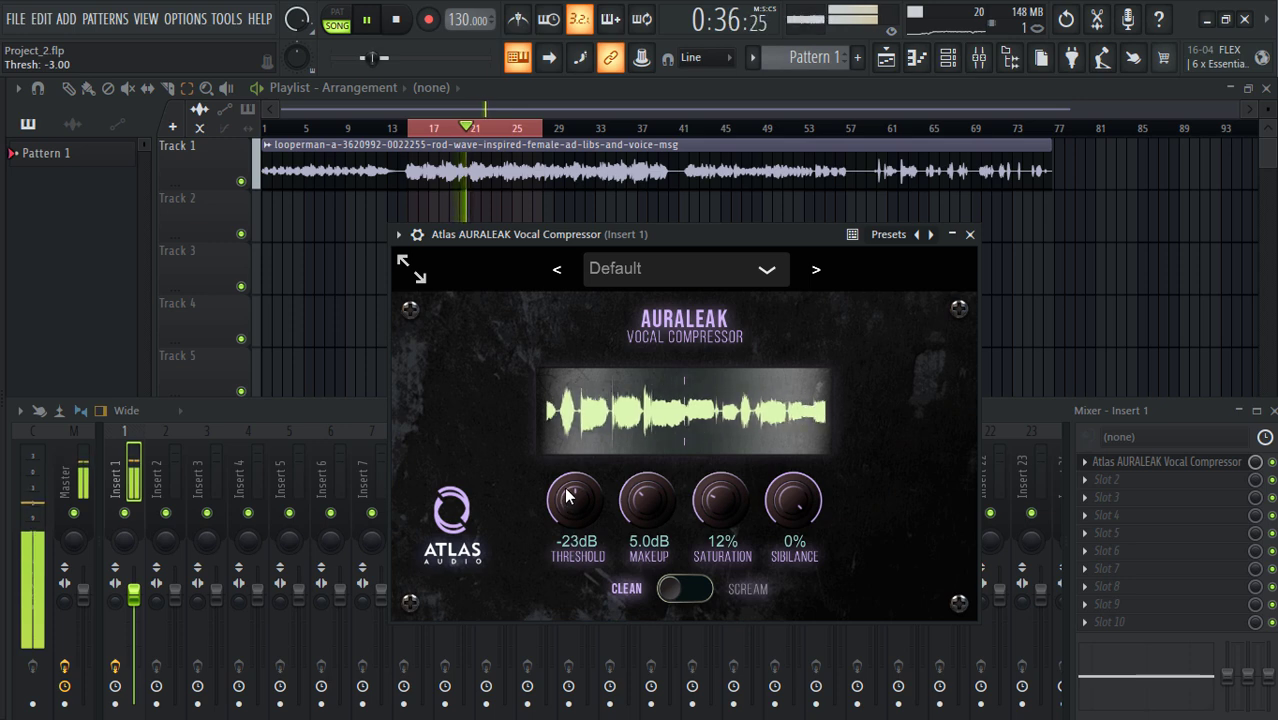
Jump playback to bar 41 and reopen AURALEAK from Insert 1 in the Mixer
click(503, 140)
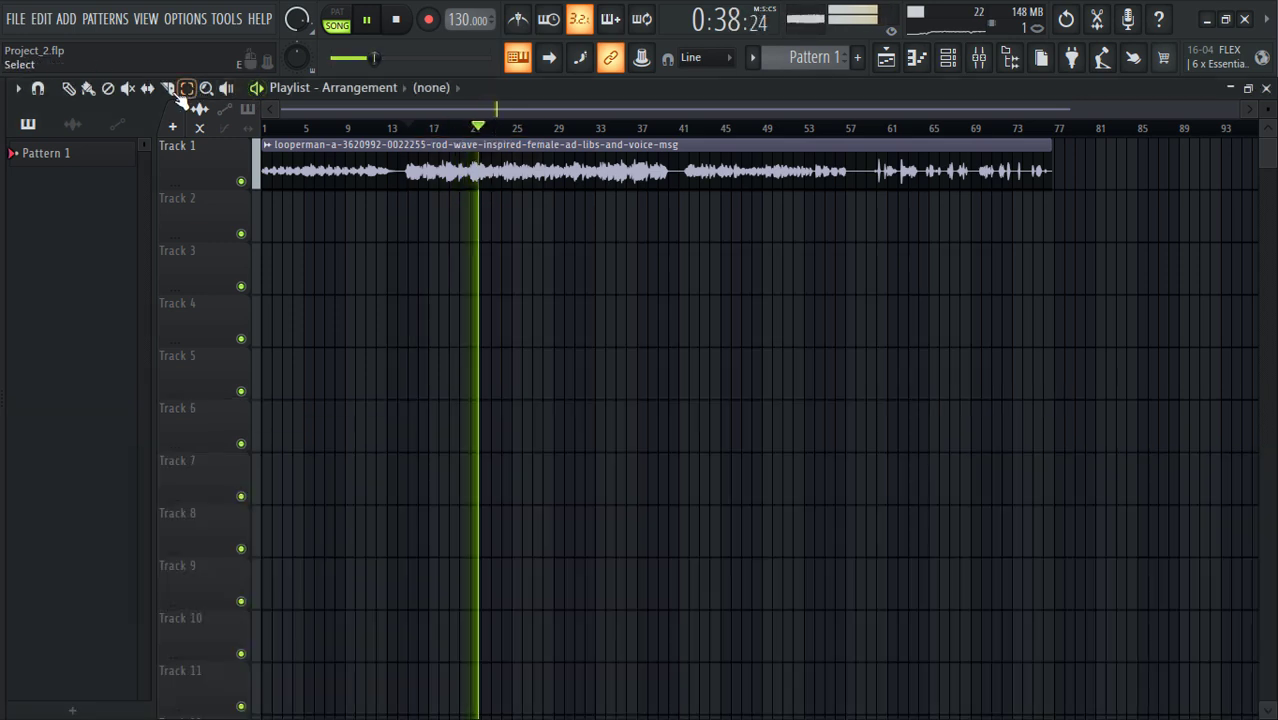
click(70, 88)
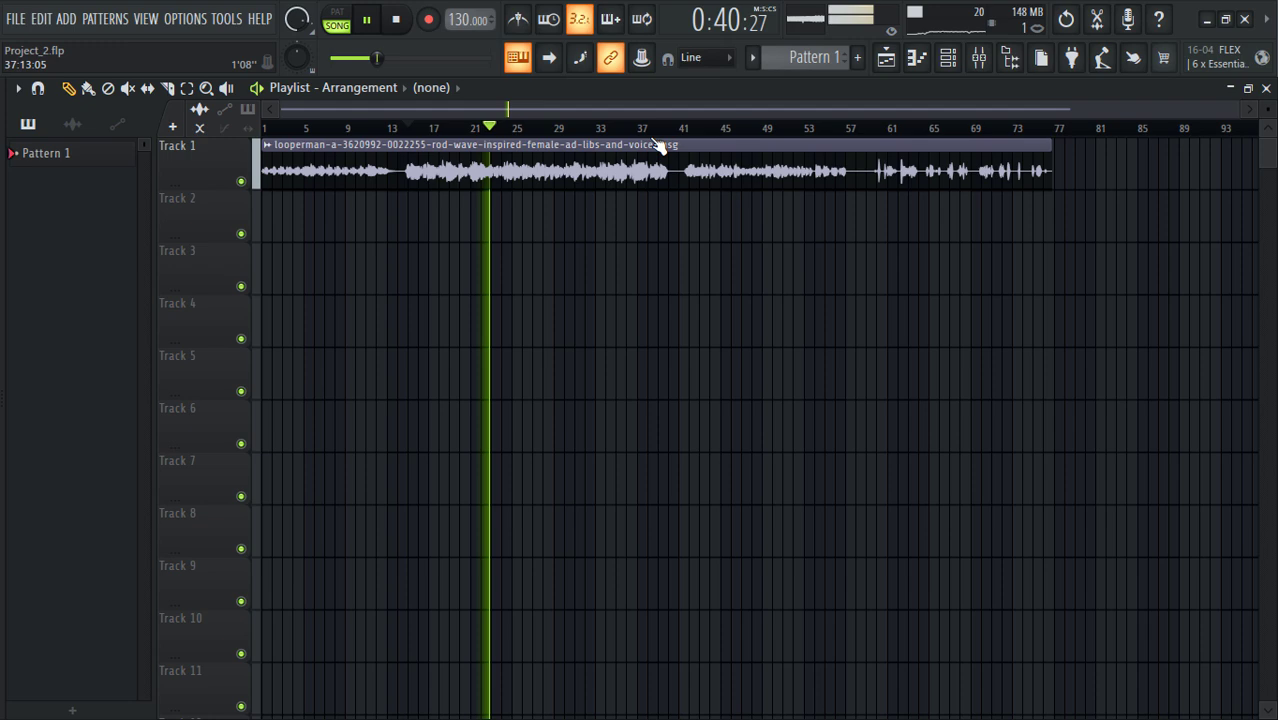
click(684, 132)
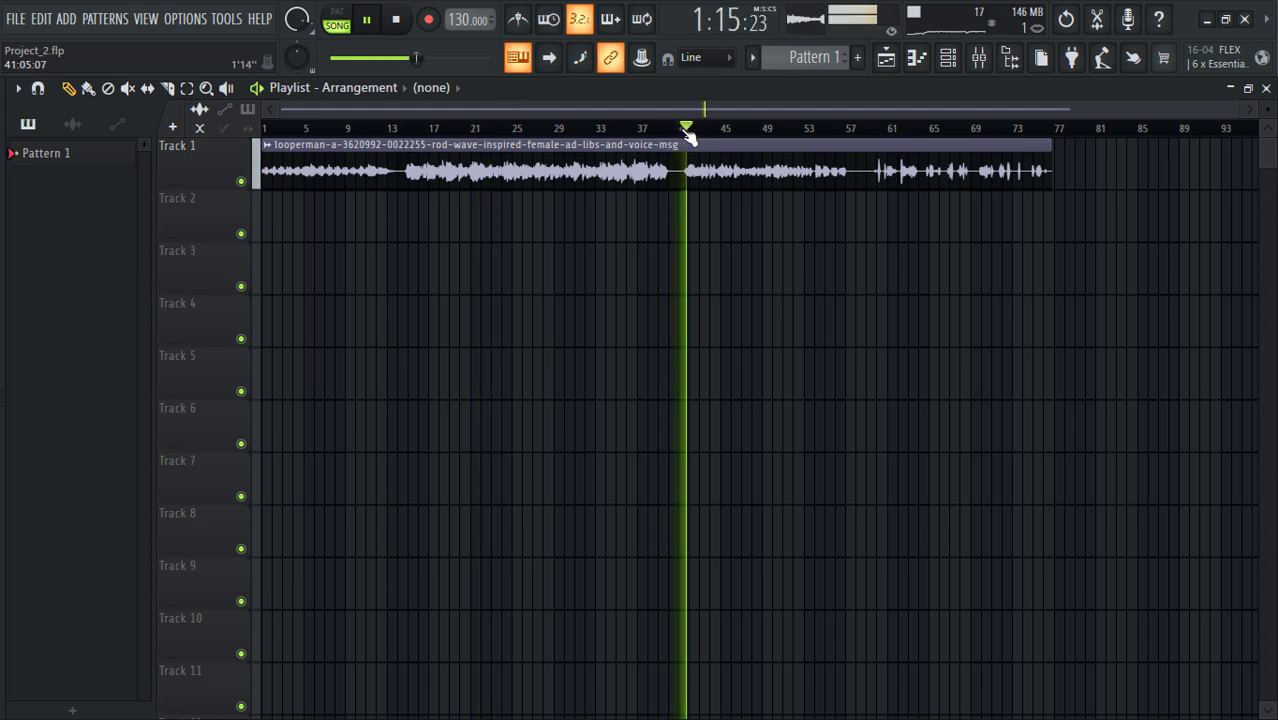
click(981, 57)
click(1165, 464)
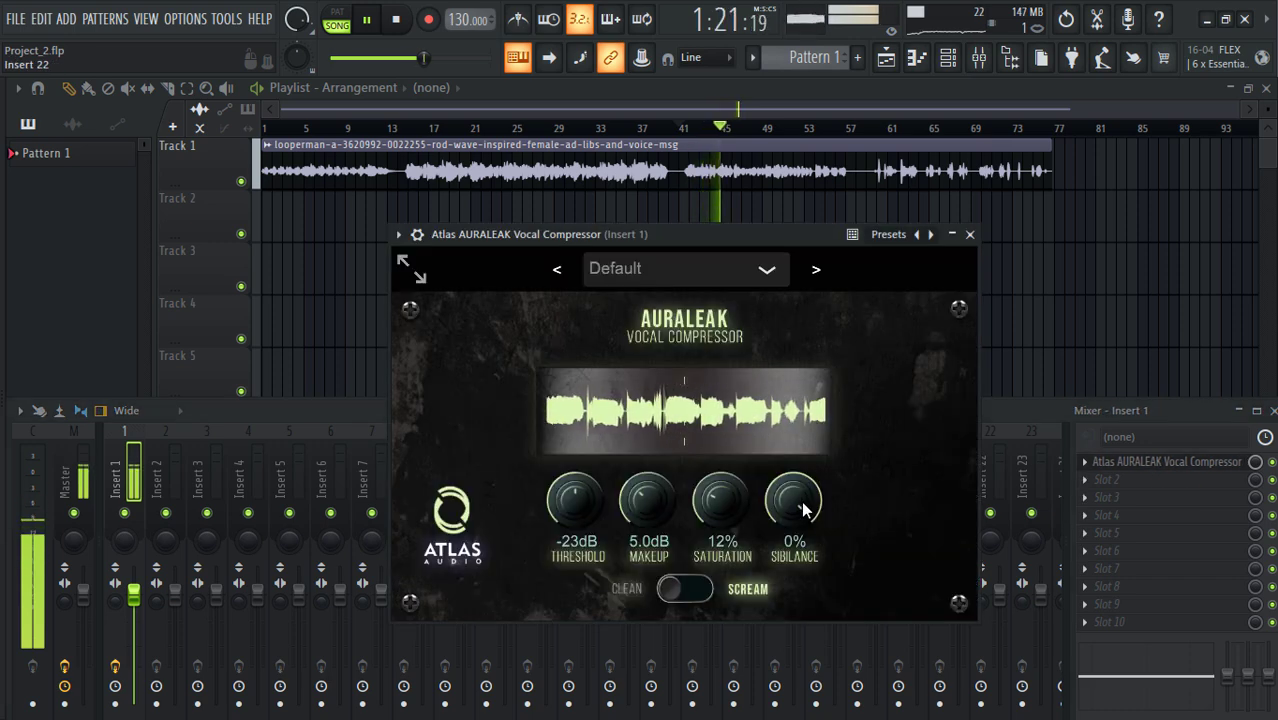
Lower sibilance to -3%, A/B Clean versus Scream, then stop and settle on Scream
drag(793, 517, 797, 541)
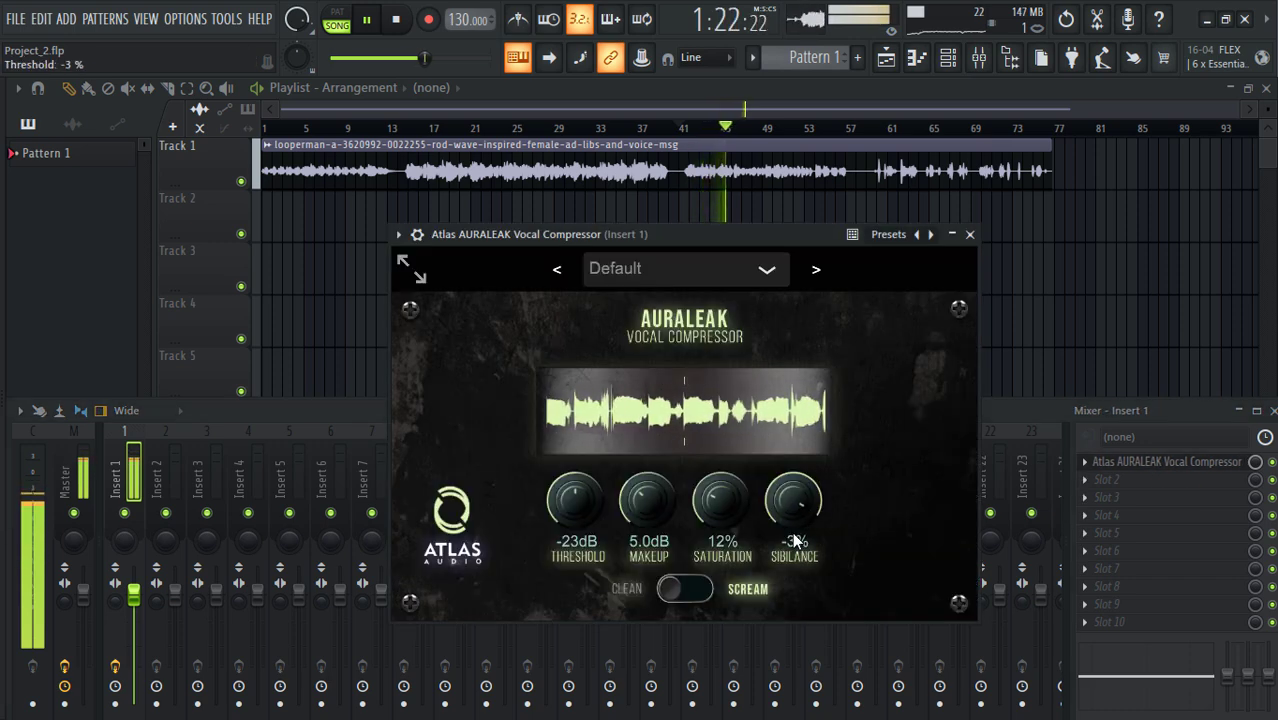
click(688, 590)
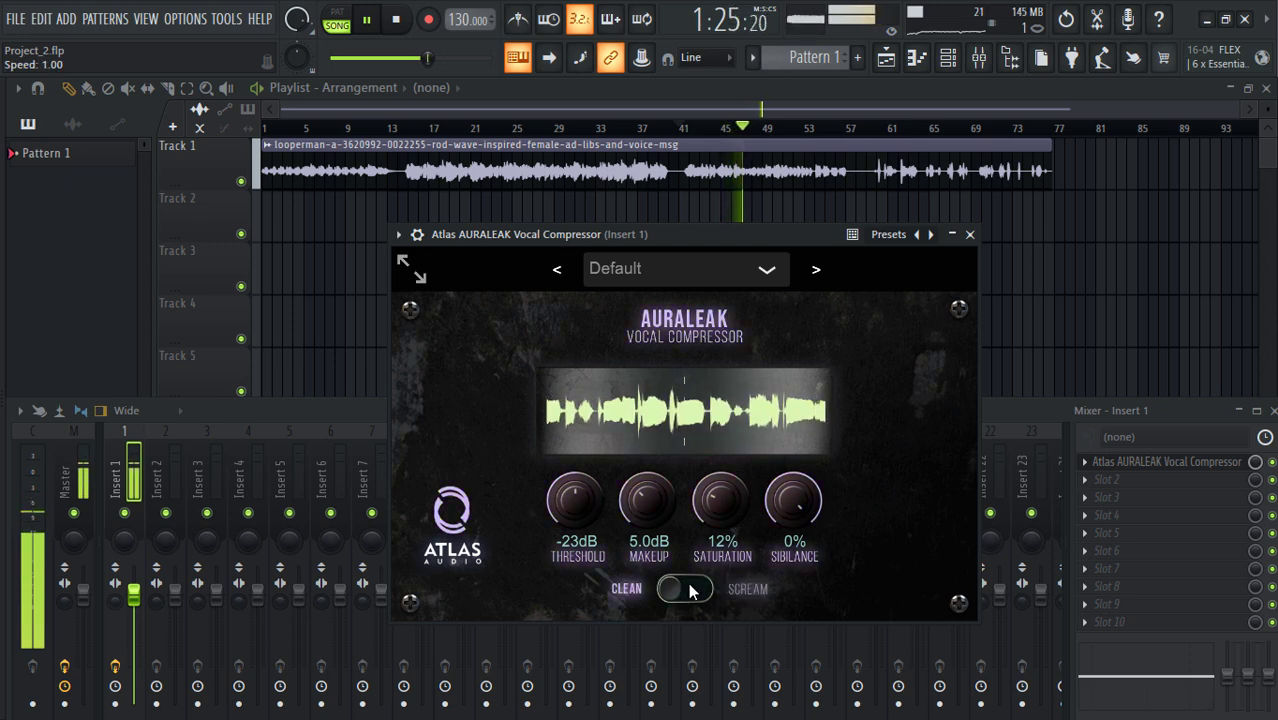
click(689, 590)
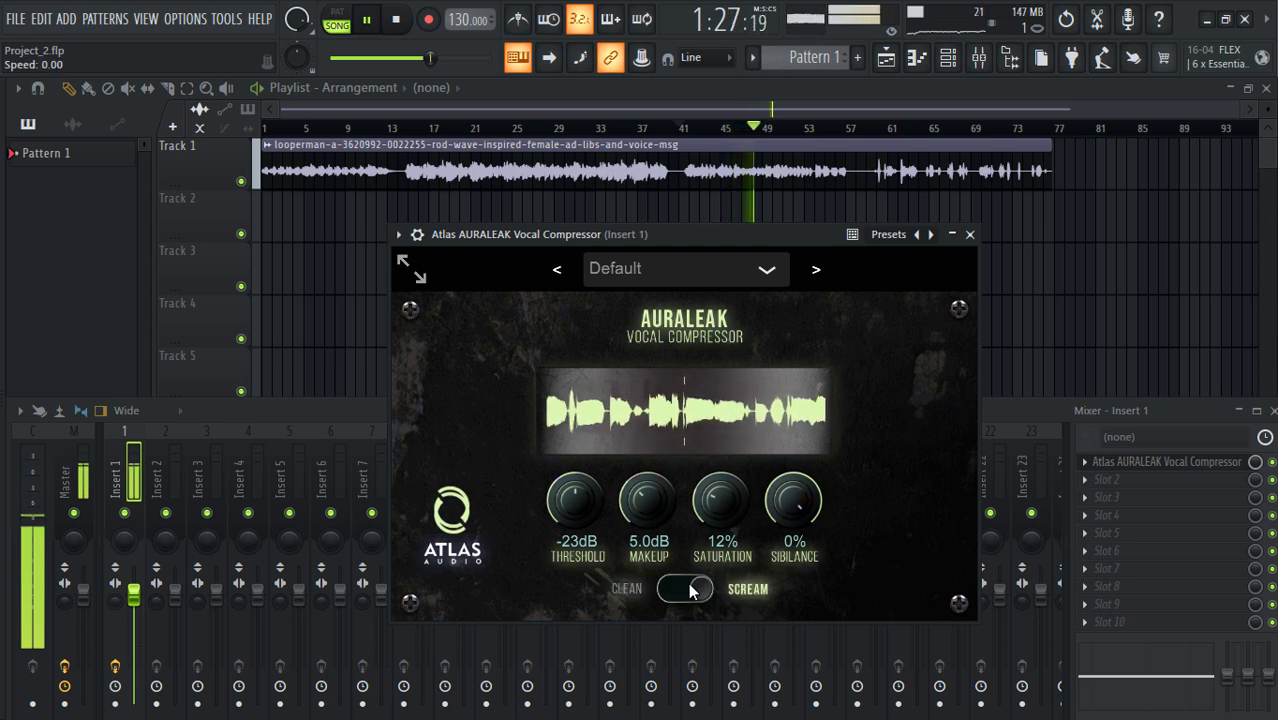
click(689, 590)
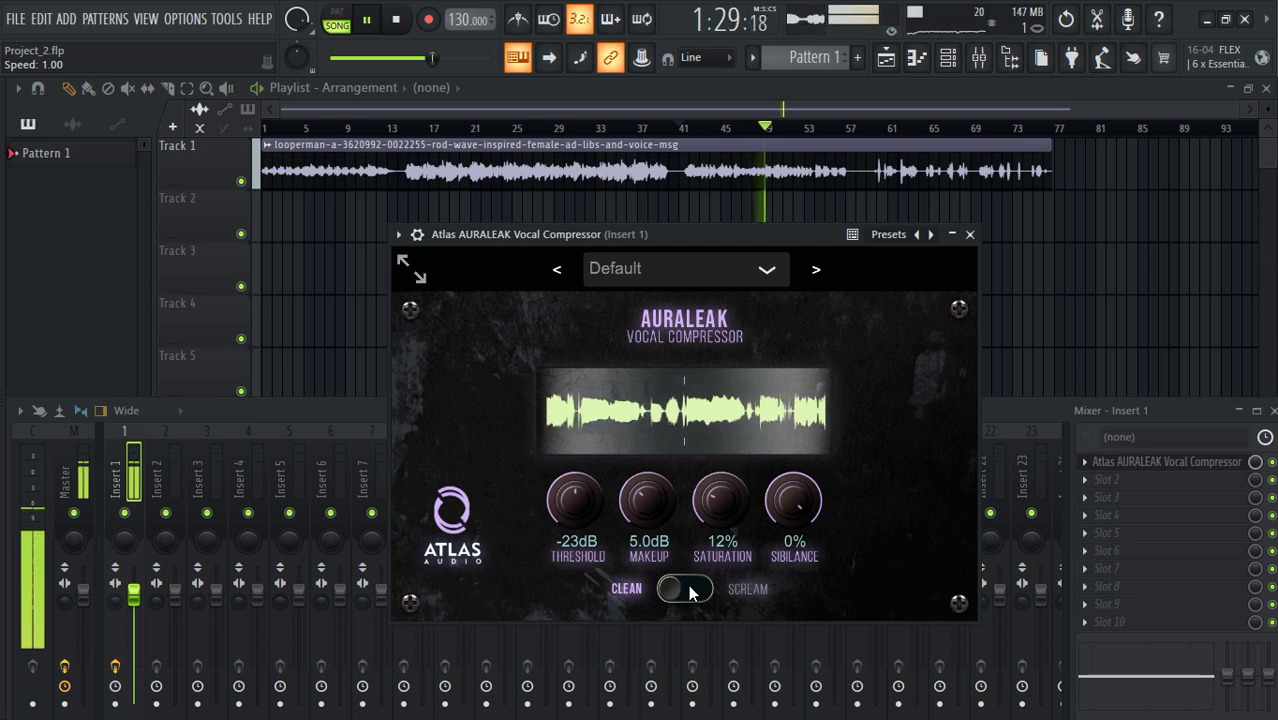
click(393, 21)
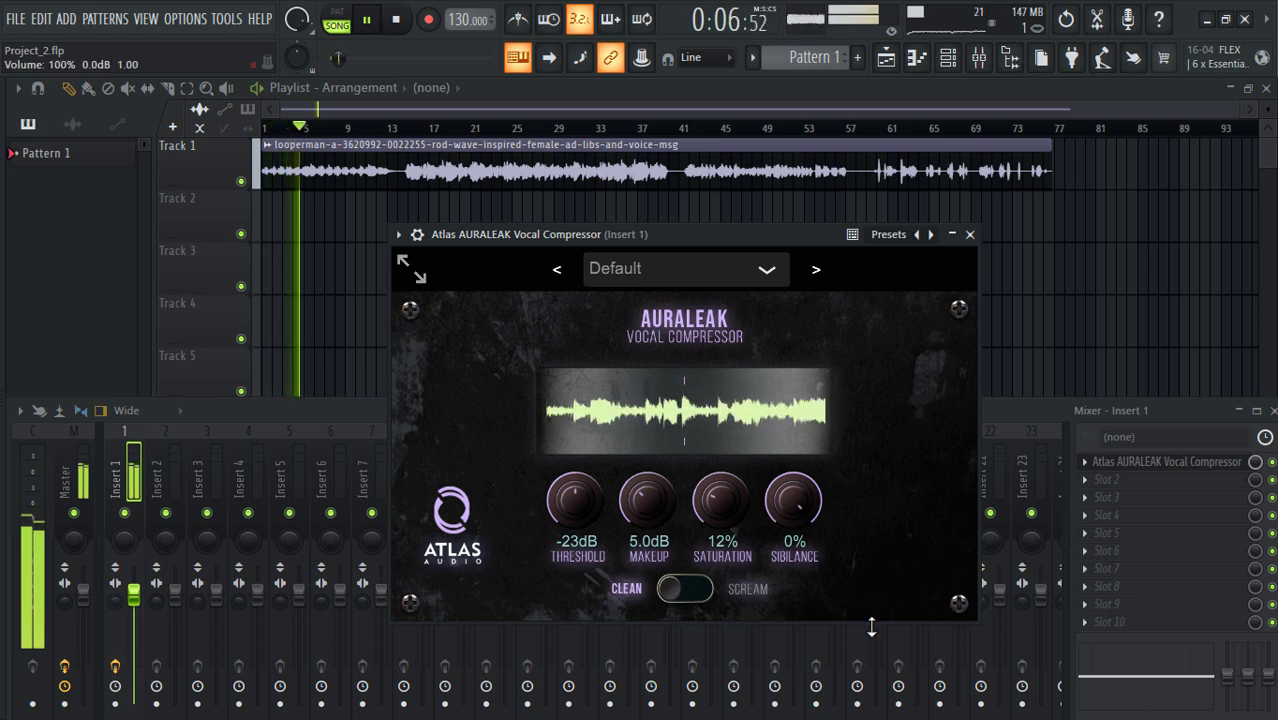
click(672, 592)
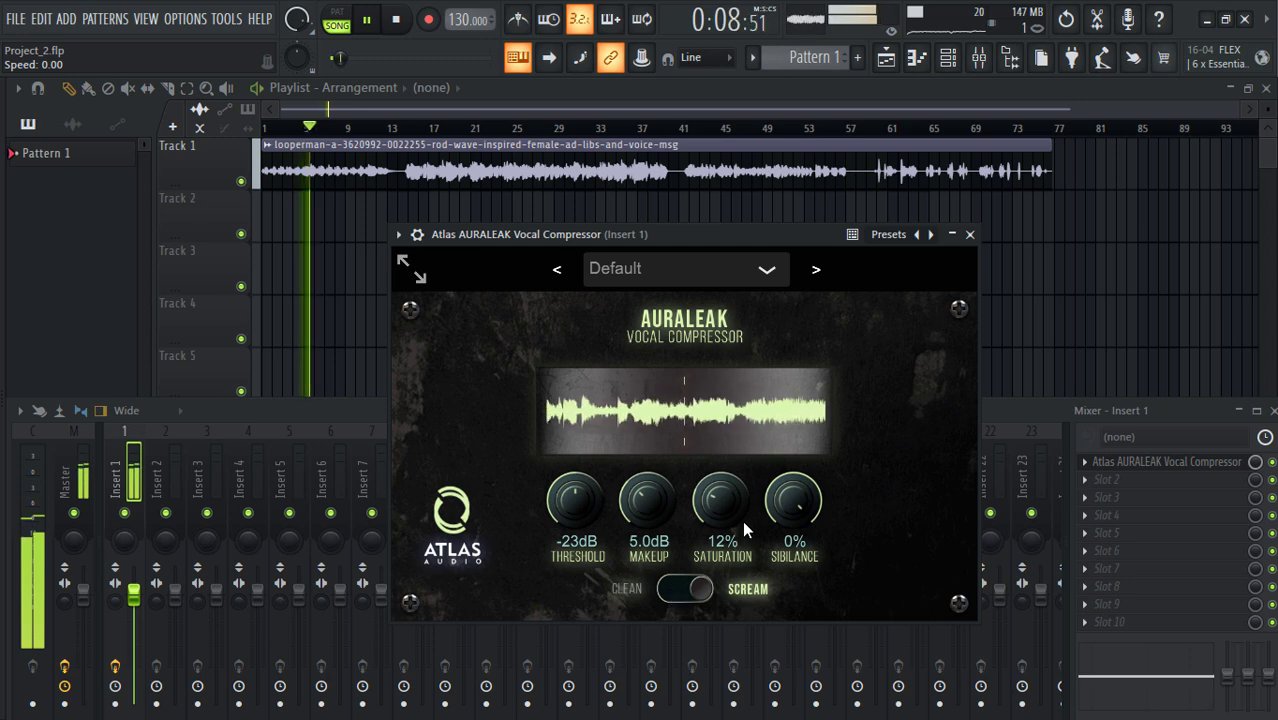
Retune the threshold, drop makeup gain to 1.7dB and bring sibilance back to 0%
drag(577, 503, 560, 478)
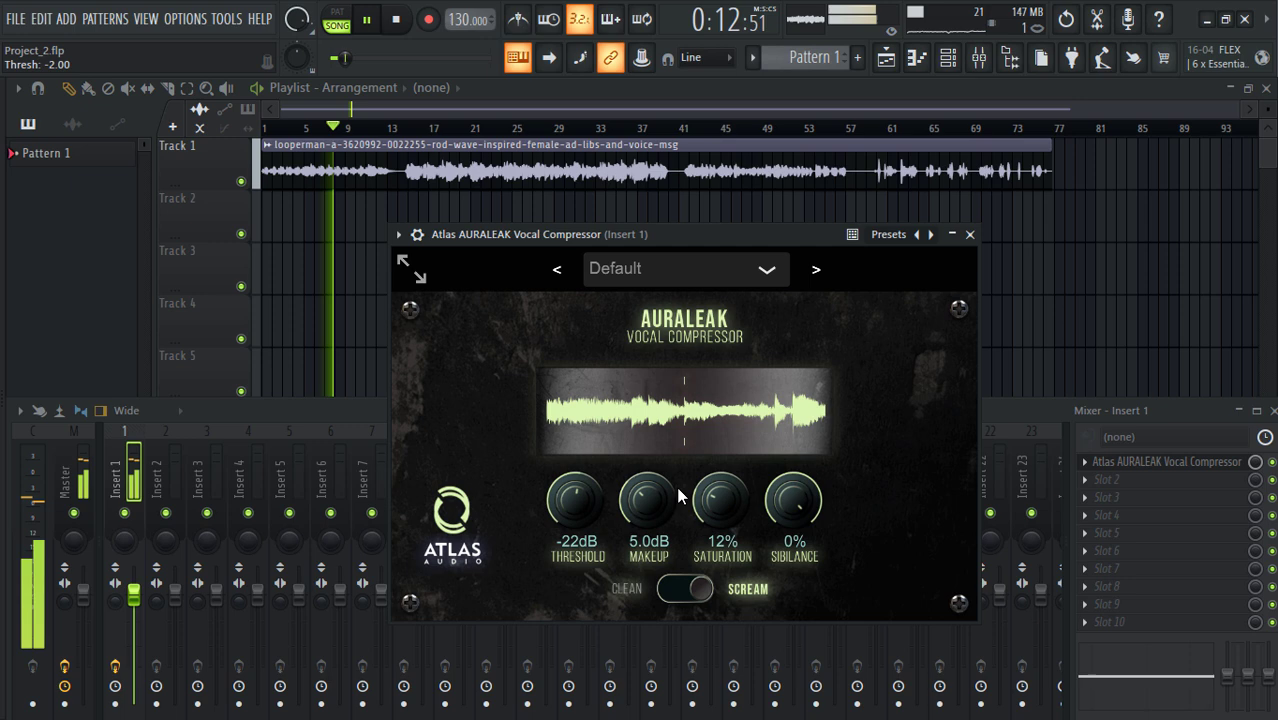
drag(648, 500, 648, 542)
drag(703, 508, 784, 605)
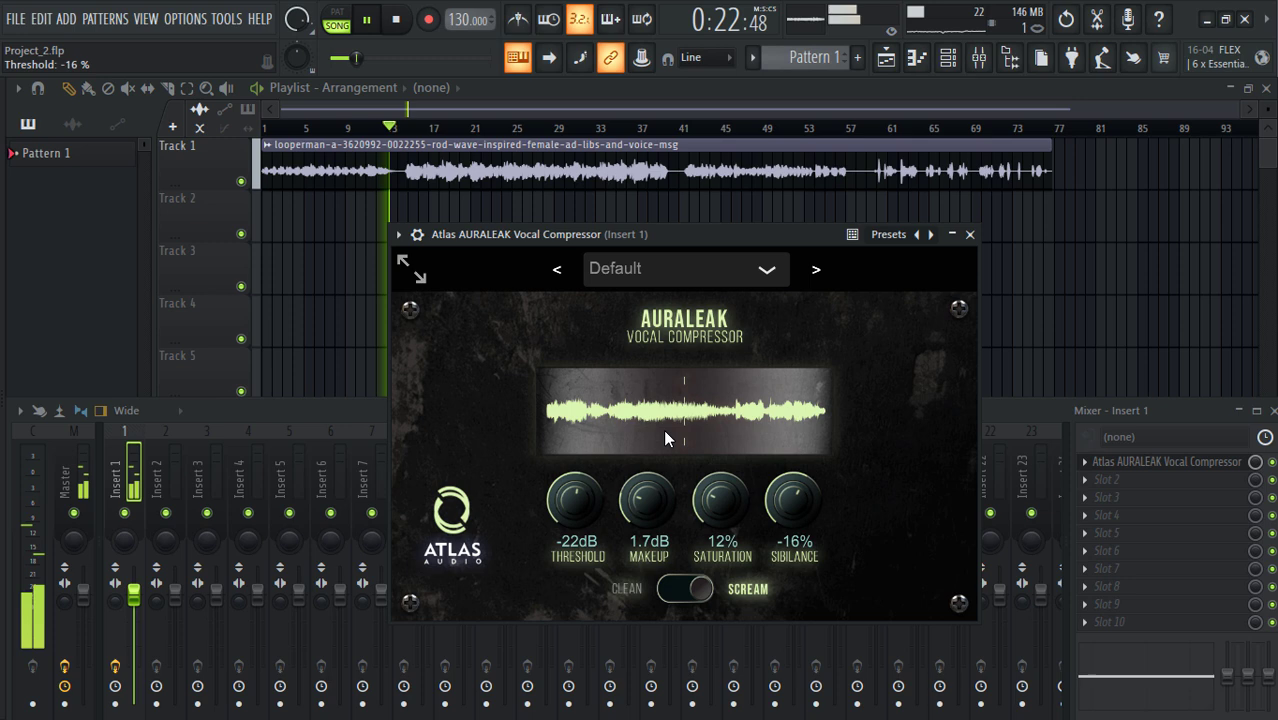
drag(770, 505, 739, 388)
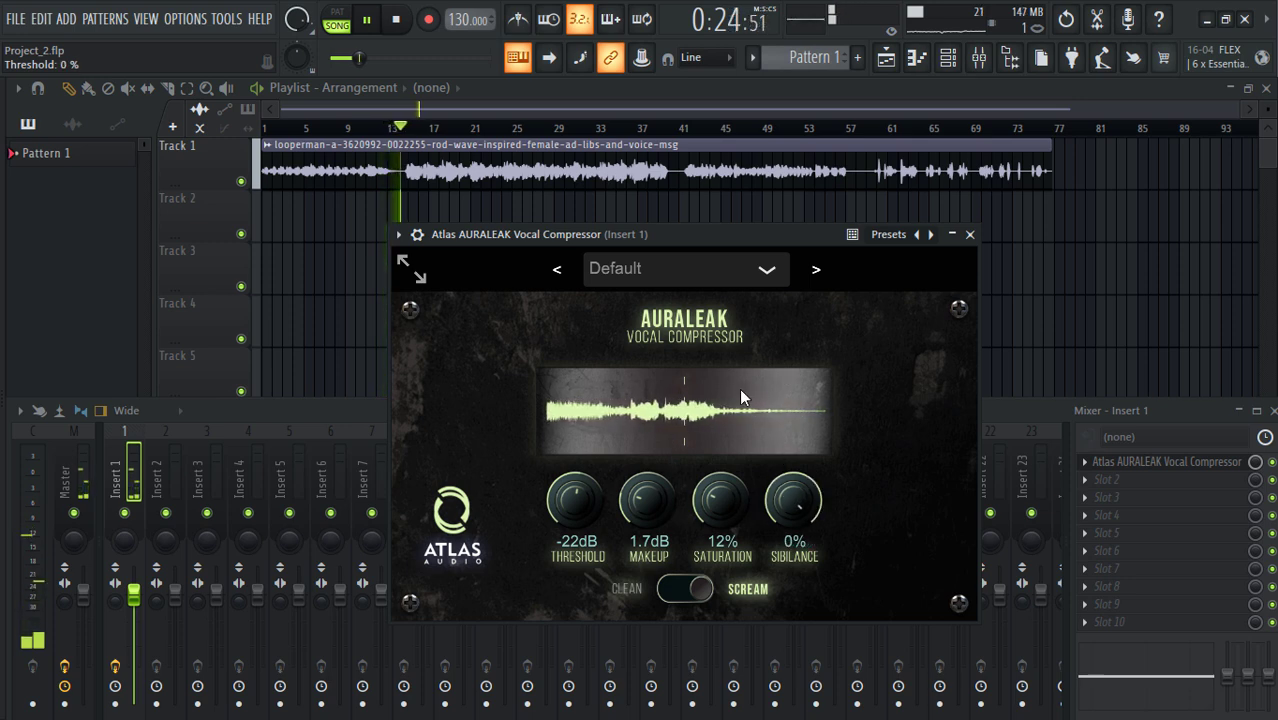
drag(566, 496, 565, 463)
Switch AURALEAK to Clean mode and replay the vocal loop from the start
click(678, 589)
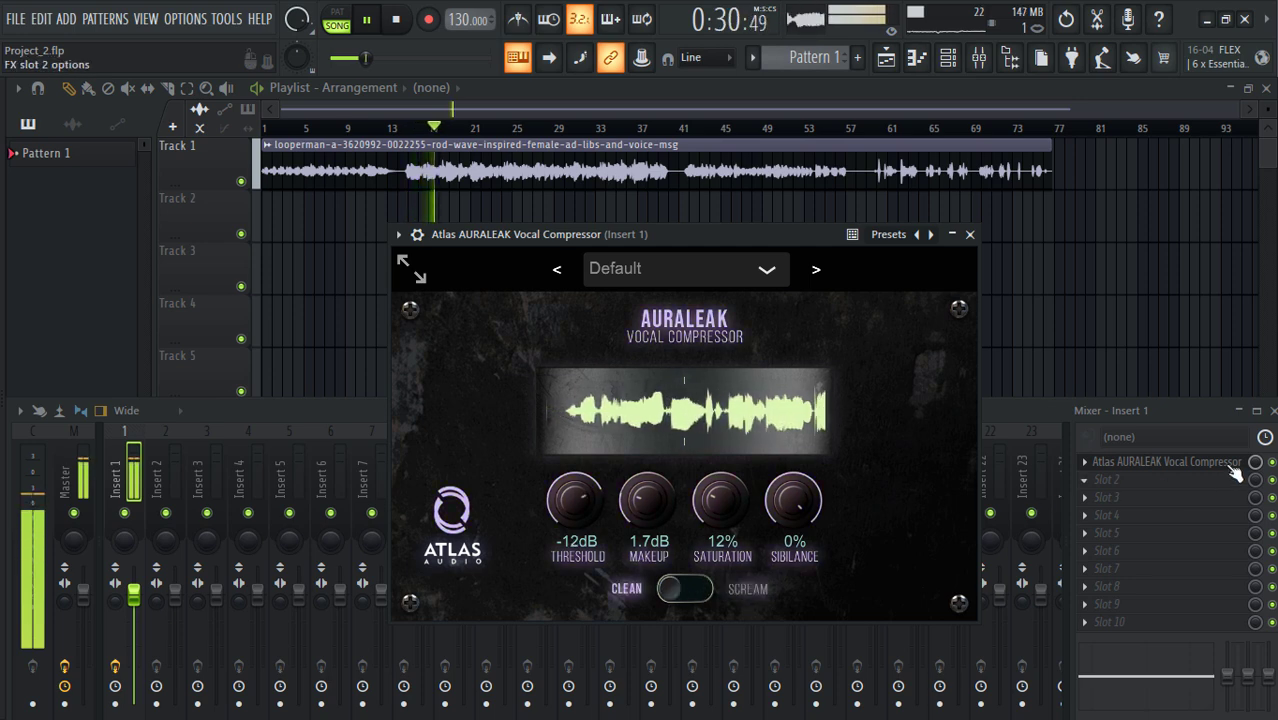
click(1272, 466)
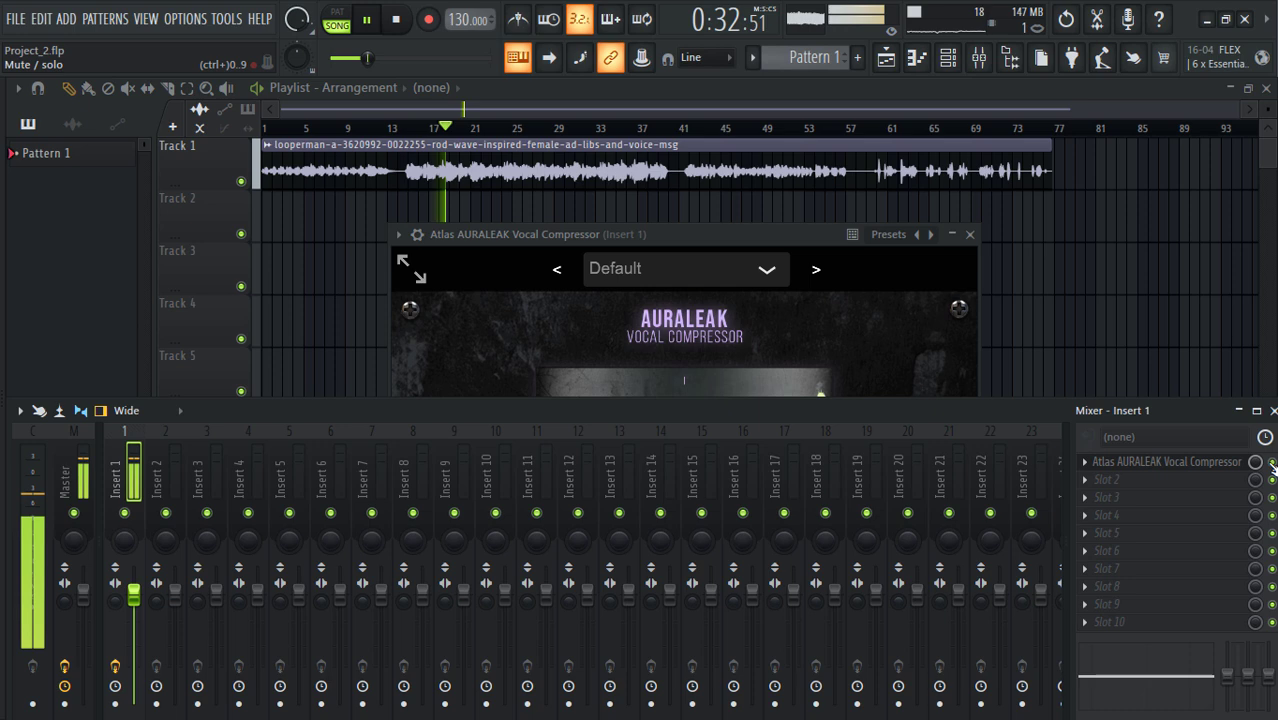
click(406, 31)
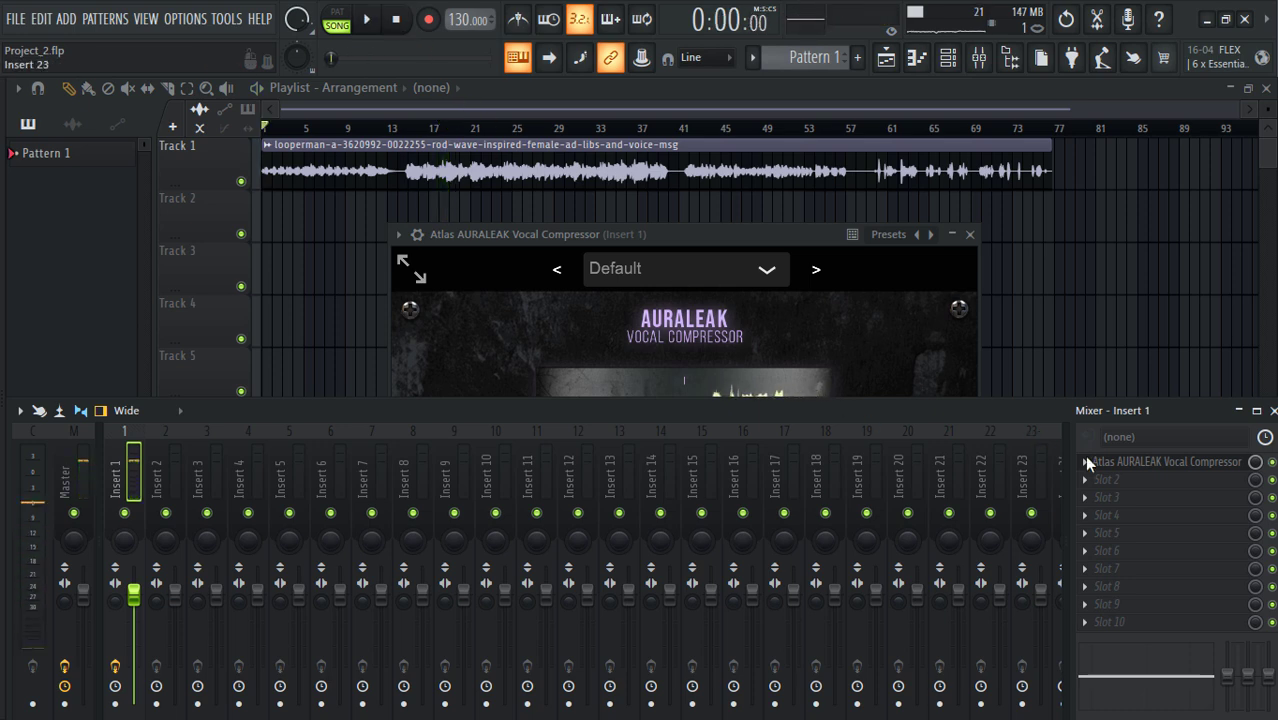
click(732, 238)
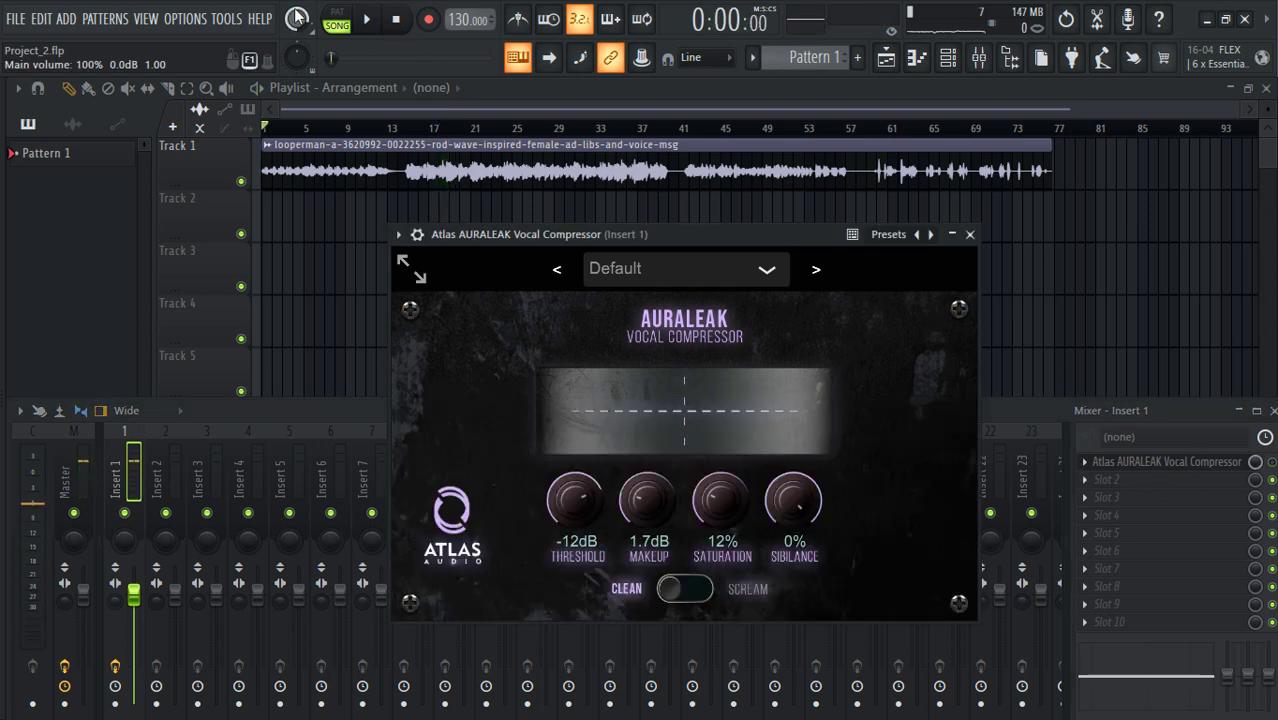
click(368, 35)
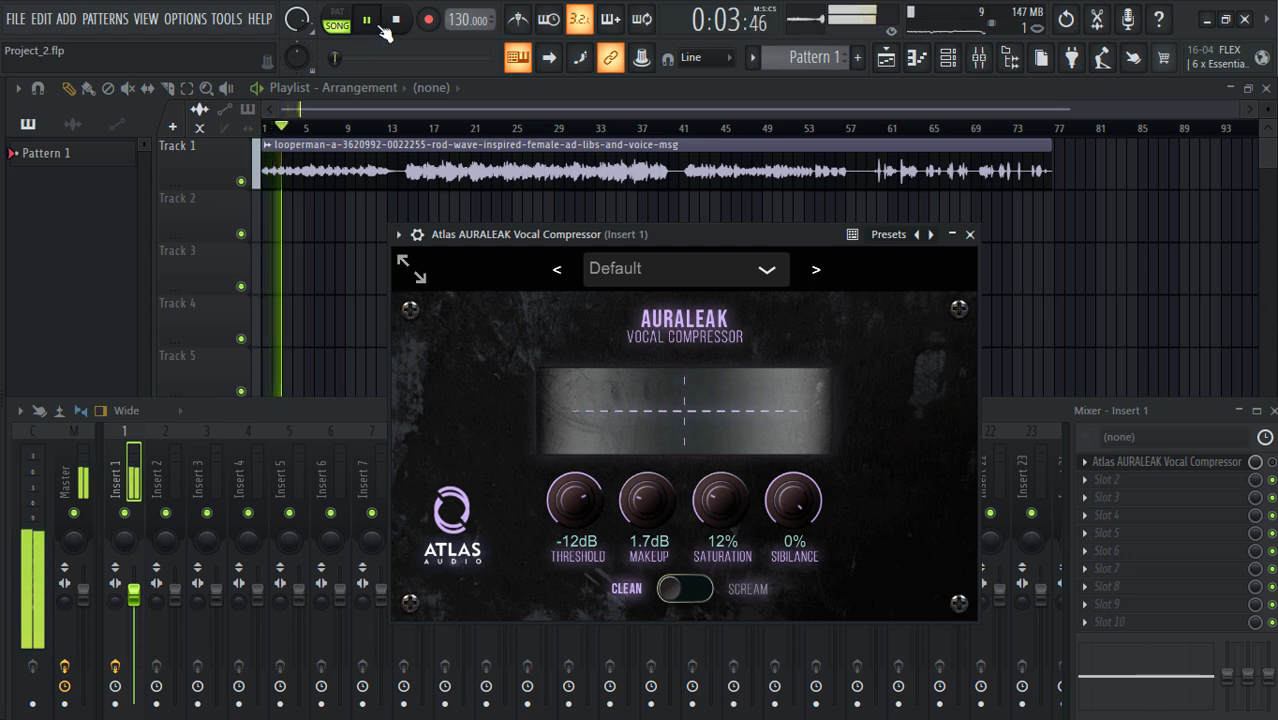
Restart the vocal loop once more and pause it near the beginning
click(395, 20)
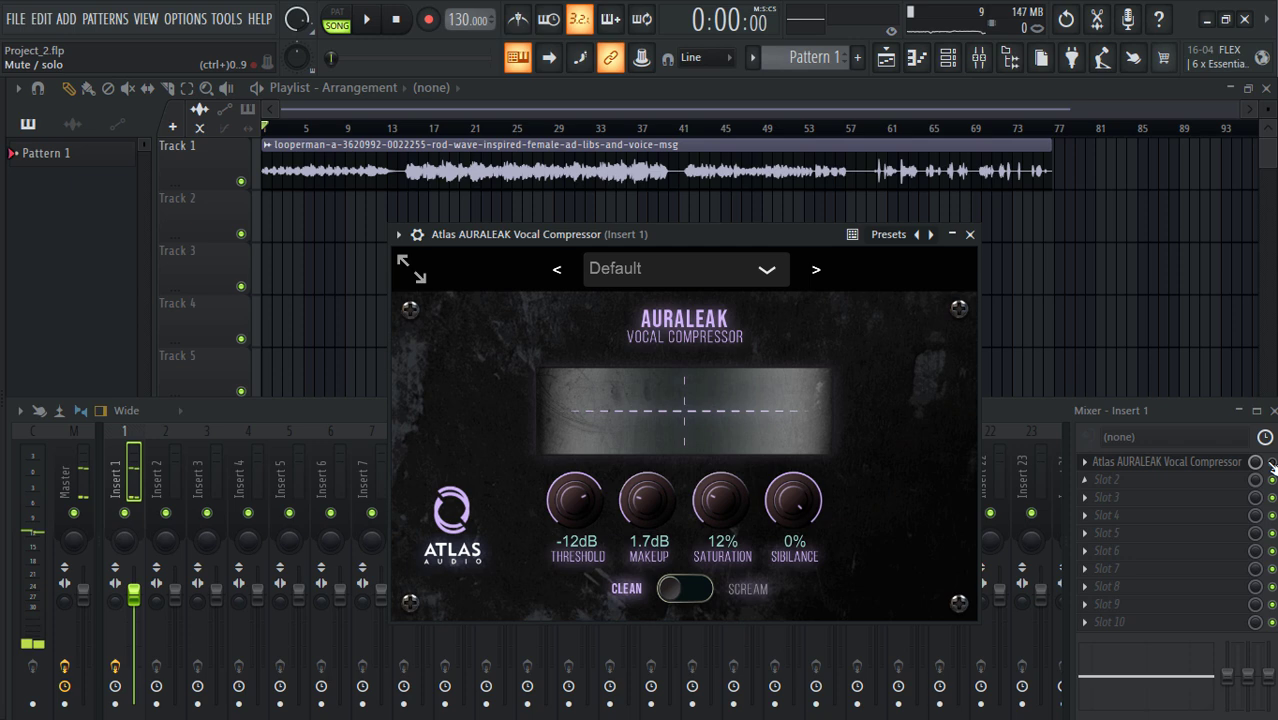
click(320, 575)
click(367, 22)
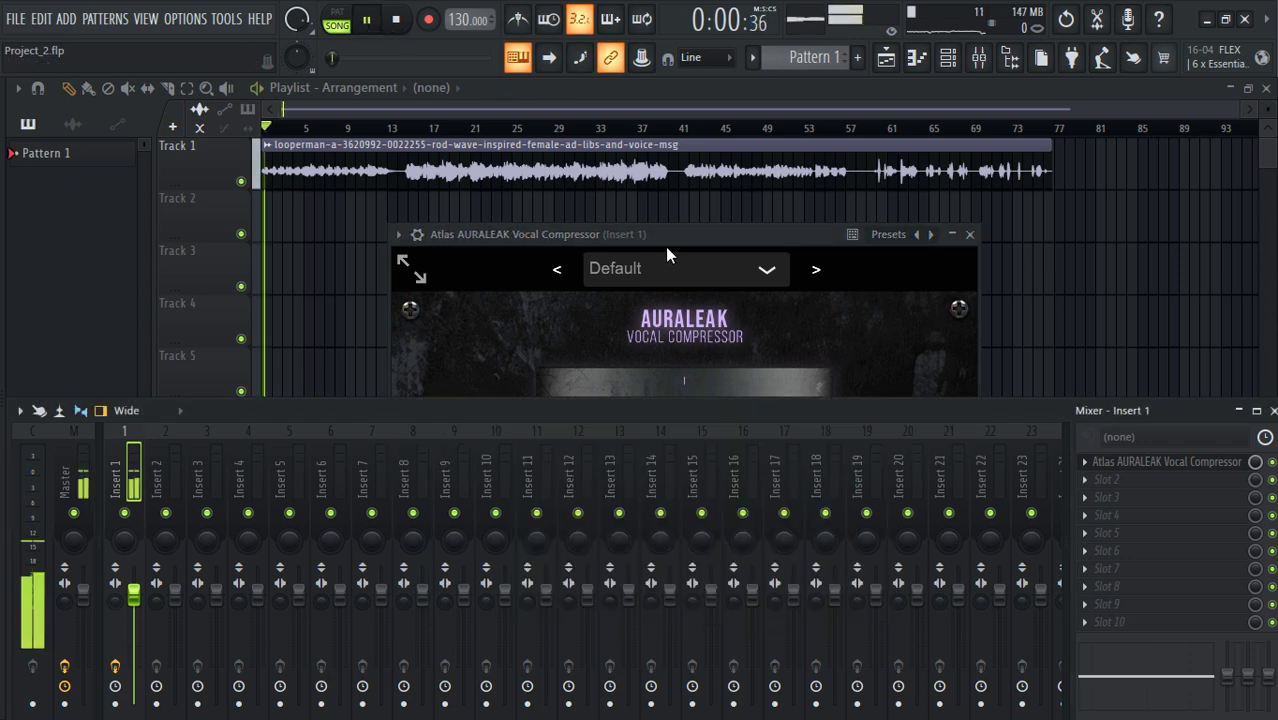
click(659, 230)
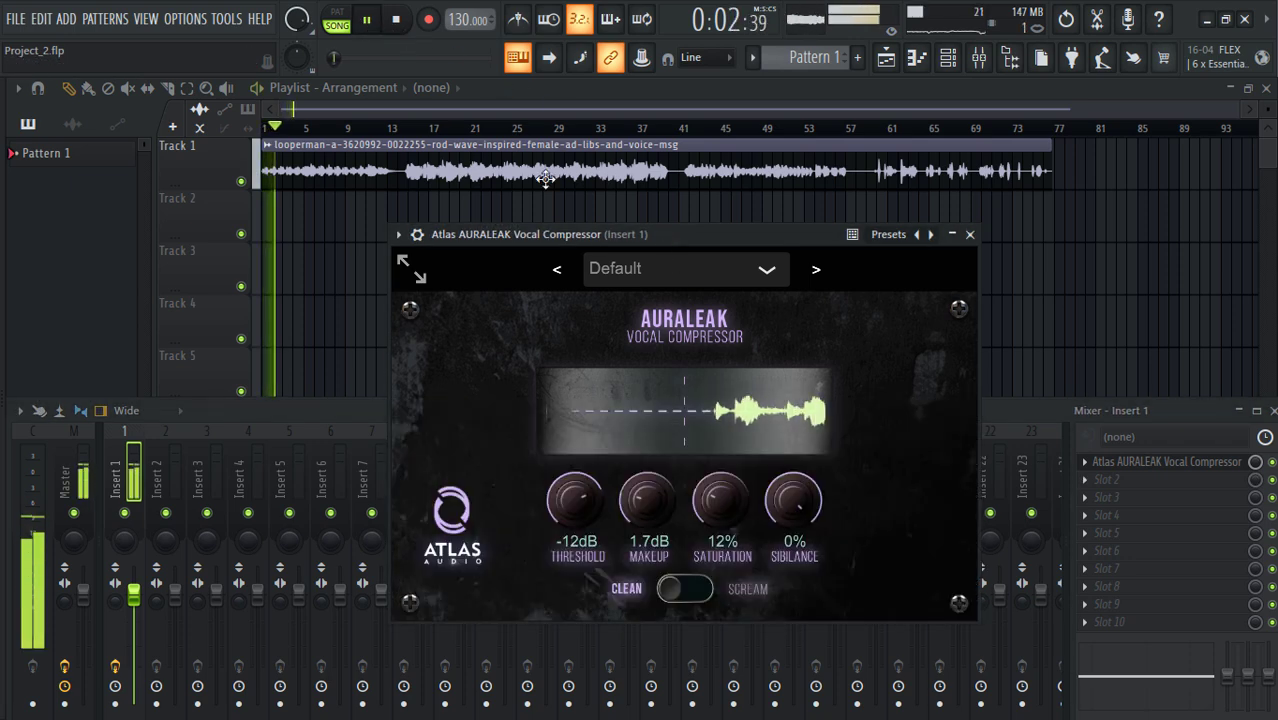
click(367, 20)
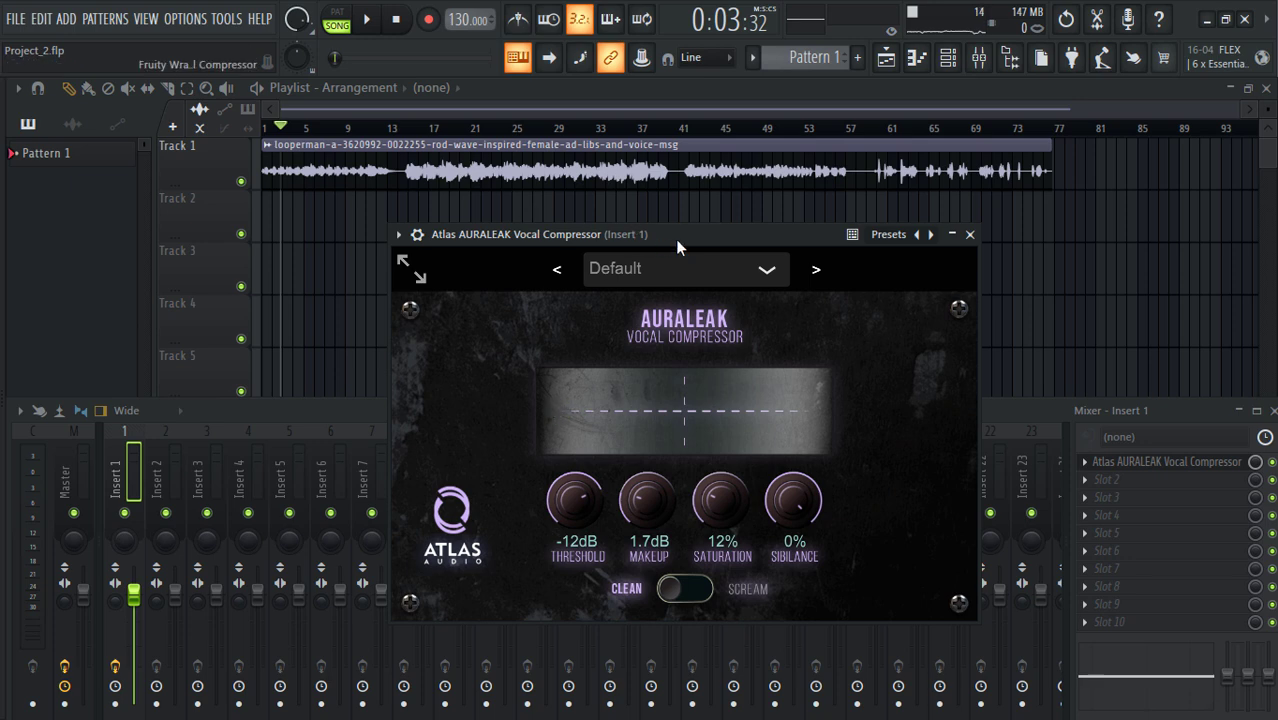
drag(677, 240, 682, 276)
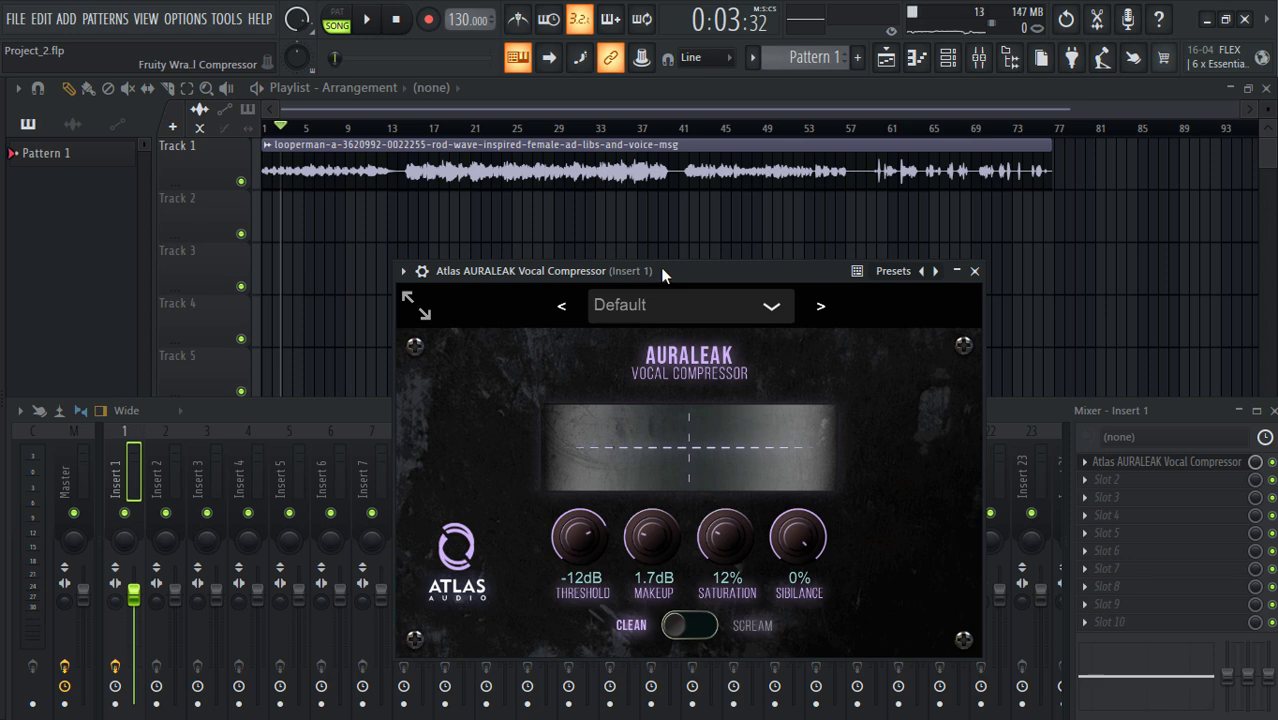
drag(662, 268, 662, 243)
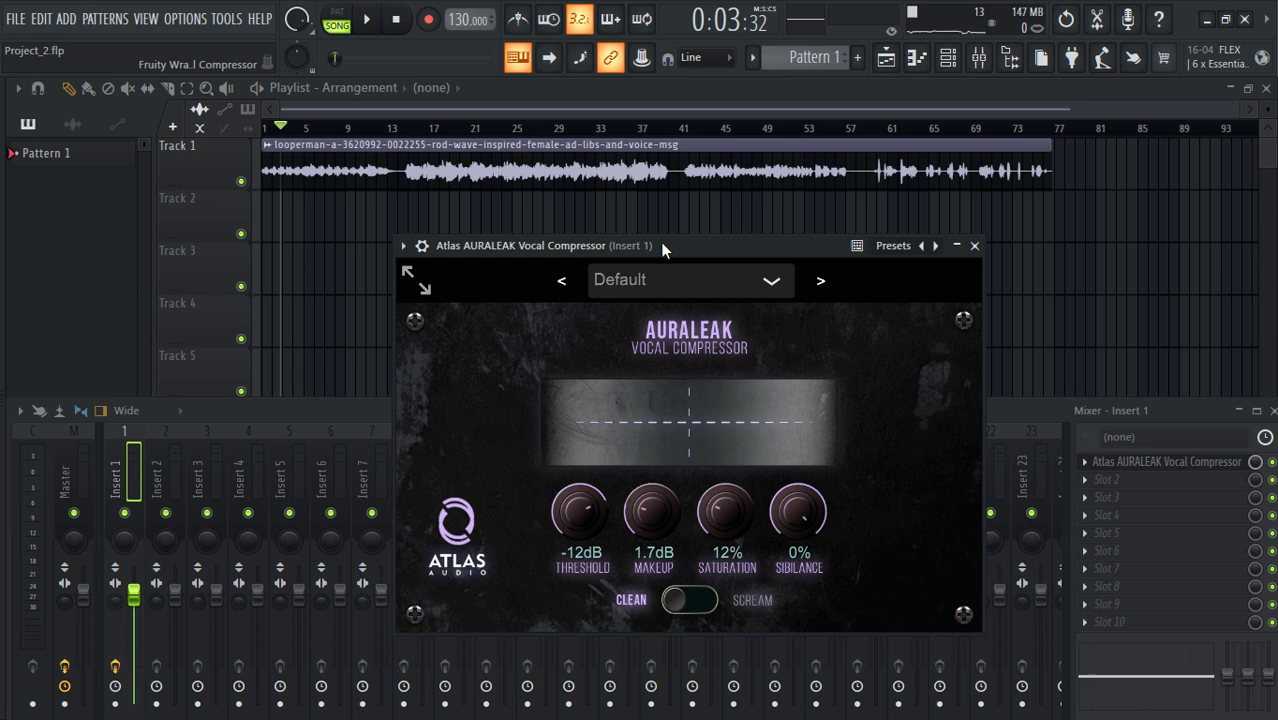